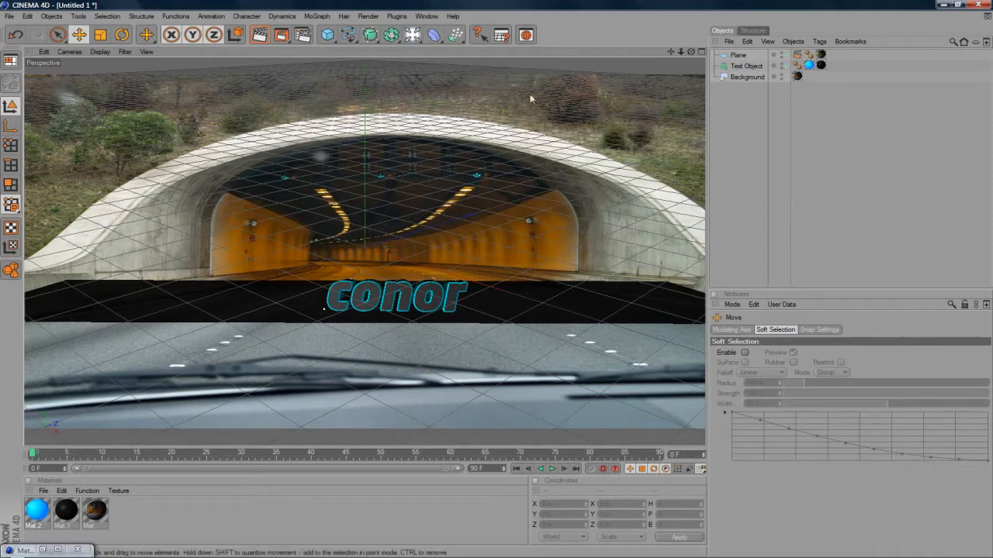
# Step: Render the finished tunnel text scene in the viewport and view the completed desktop artwork
pyautogui.click(259, 36)
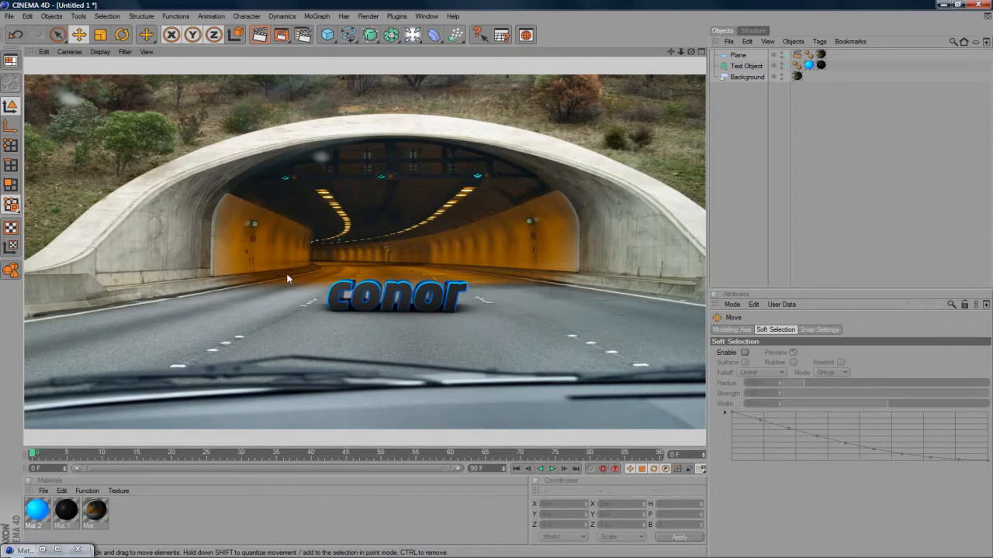
pyautogui.click(946, 5)
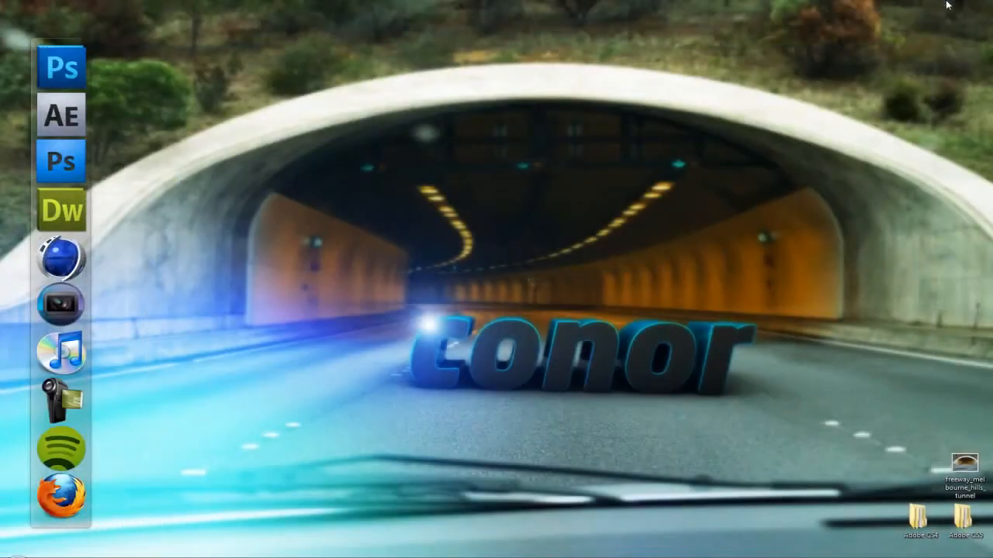
pyautogui.click(294, 557)
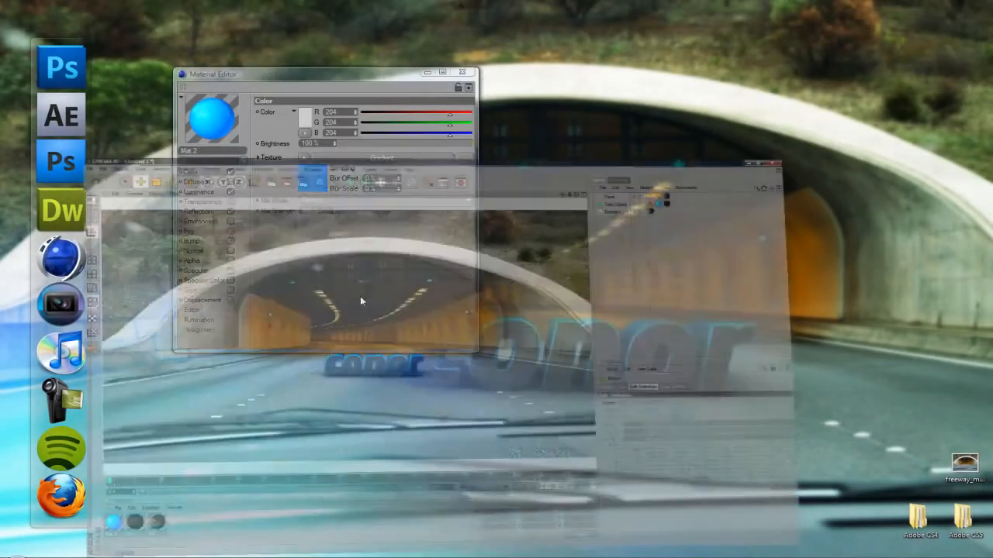
pyautogui.click(426, 74)
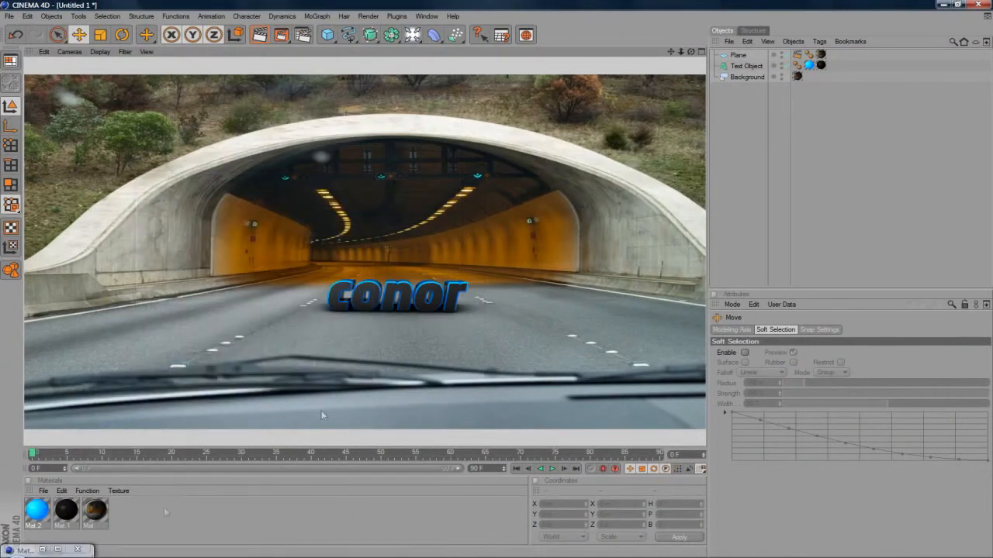
# Step: Create a new empty project
pyautogui.click(9, 15)
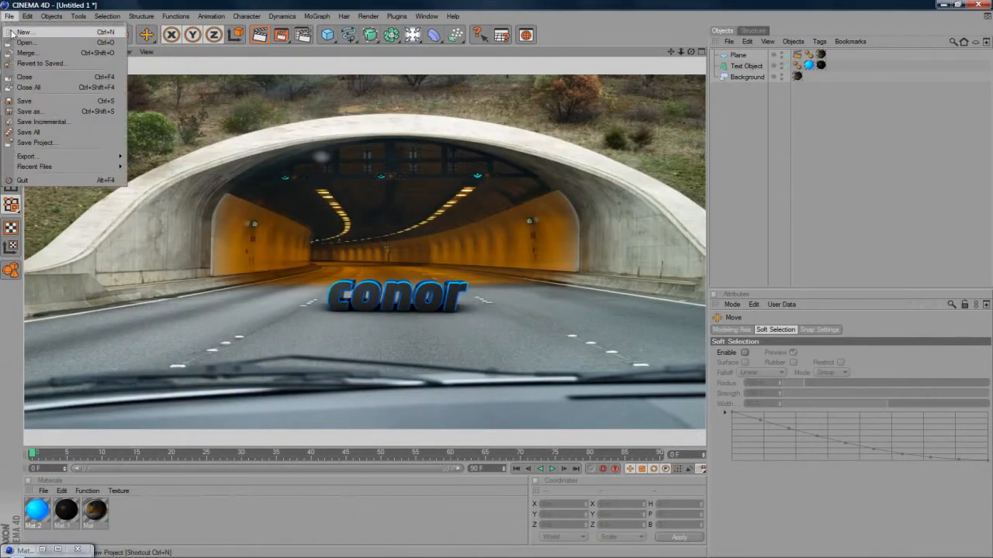
pyautogui.click(12, 32)
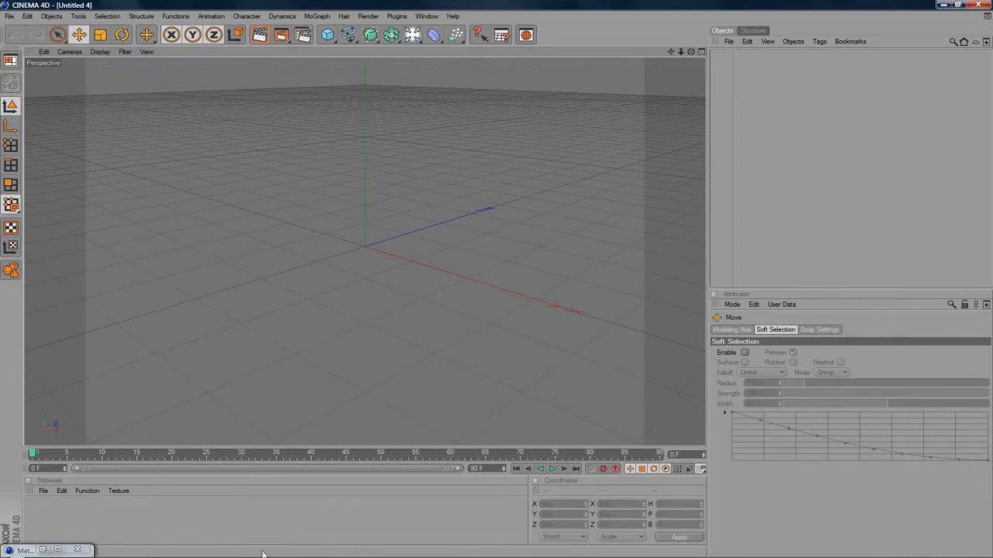
pyautogui.click(235, 557)
pyautogui.click(236, 557)
pyautogui.press('super+Tab')
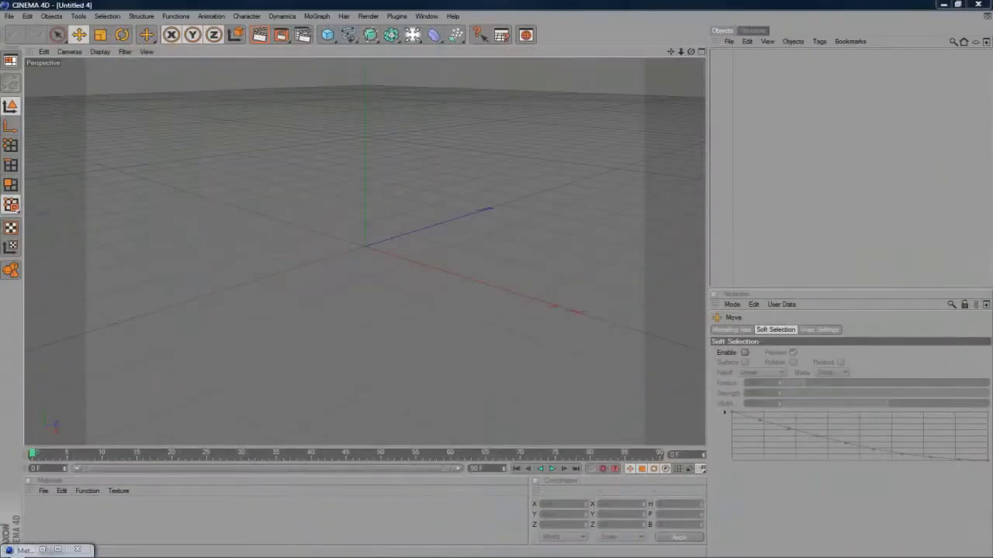
pyautogui.press('super+d')
pyautogui.moveTo(377, 267); pyautogui.dragTo(470, 215)
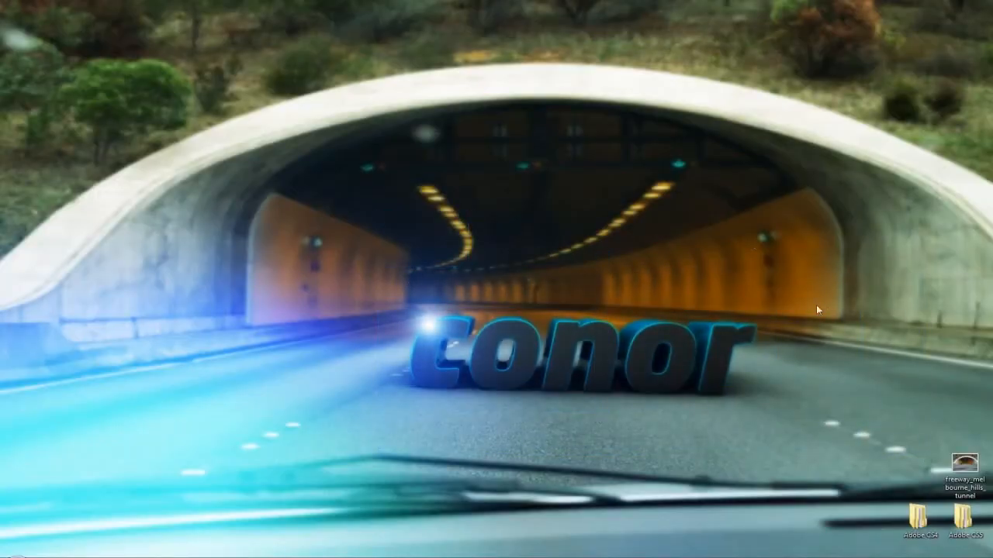
pyautogui.press('super+d')
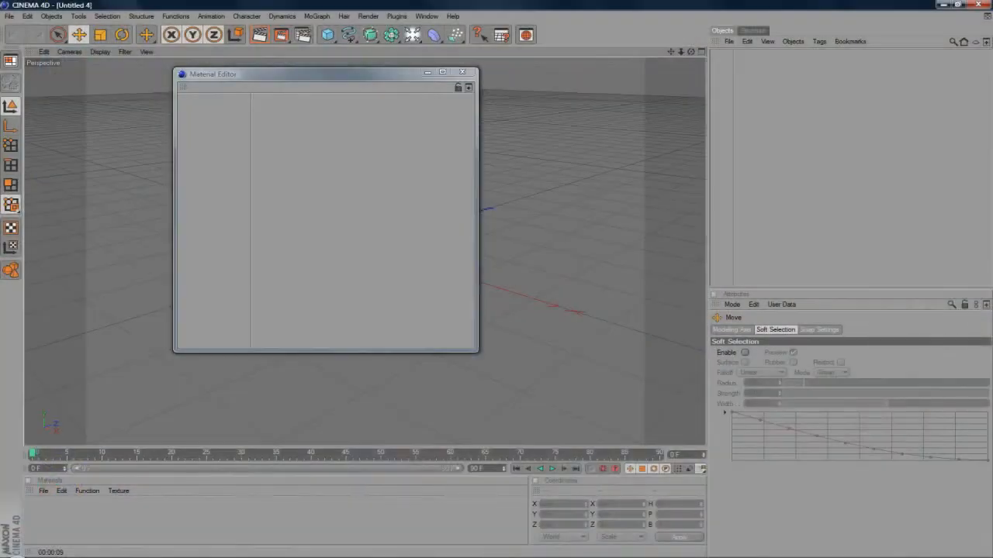
pyautogui.click(430, 72)
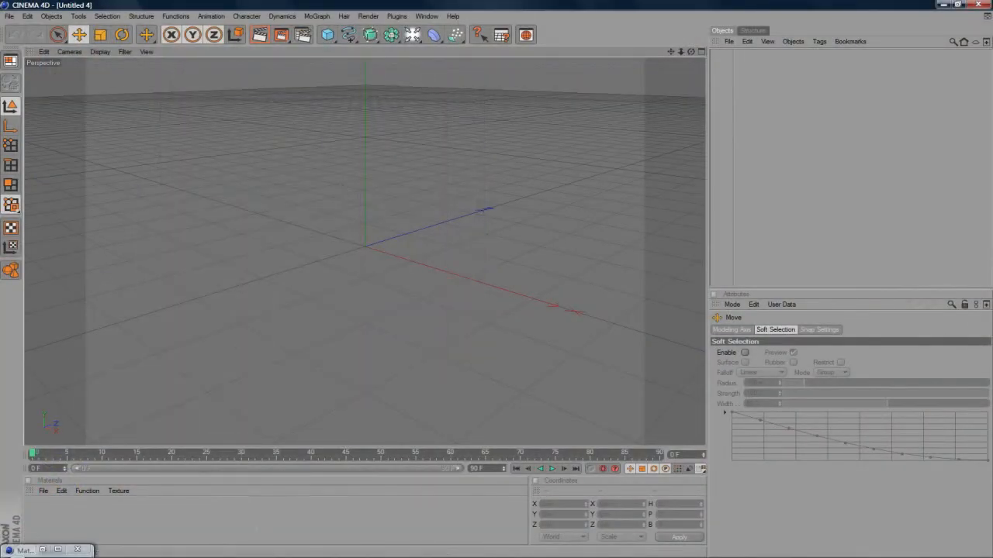
# Step: Add a Background object to the scene and create a new material, opening it for editing
pyautogui.moveTo(236, 557)
pyautogui.moveTo(414, 36); pyautogui.dragTo(457, 122)
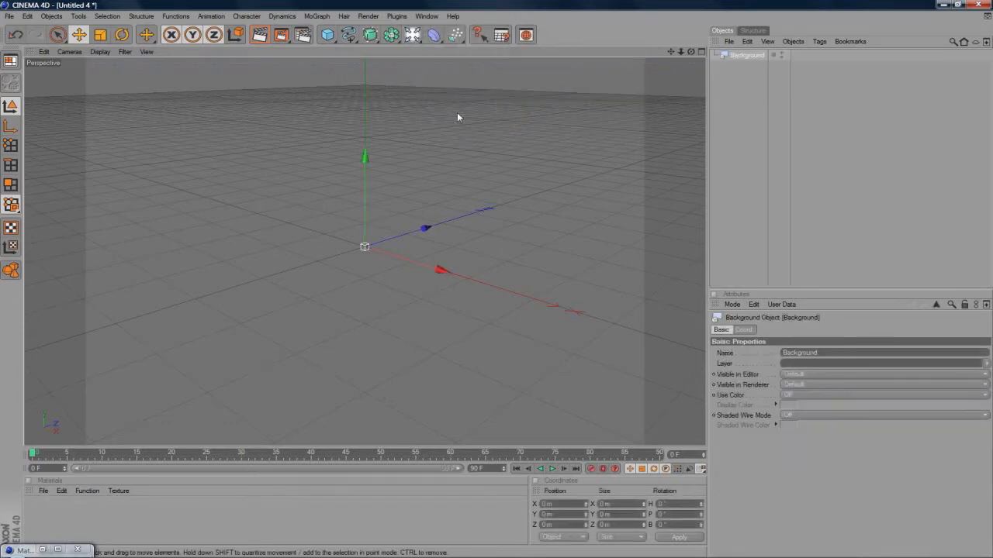
pyautogui.doubleClick(41, 519)
pyautogui.doubleClick(36, 512)
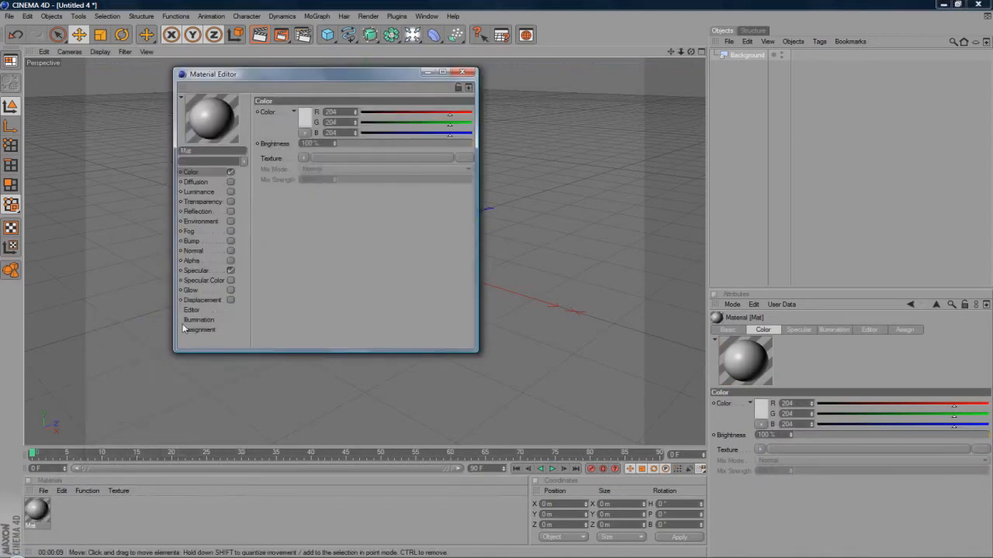
# Step: Load freeway_melbourne_hills_tunnel.jpg as the material's color texture and apply the material to the Background object
pyautogui.click(304, 158)
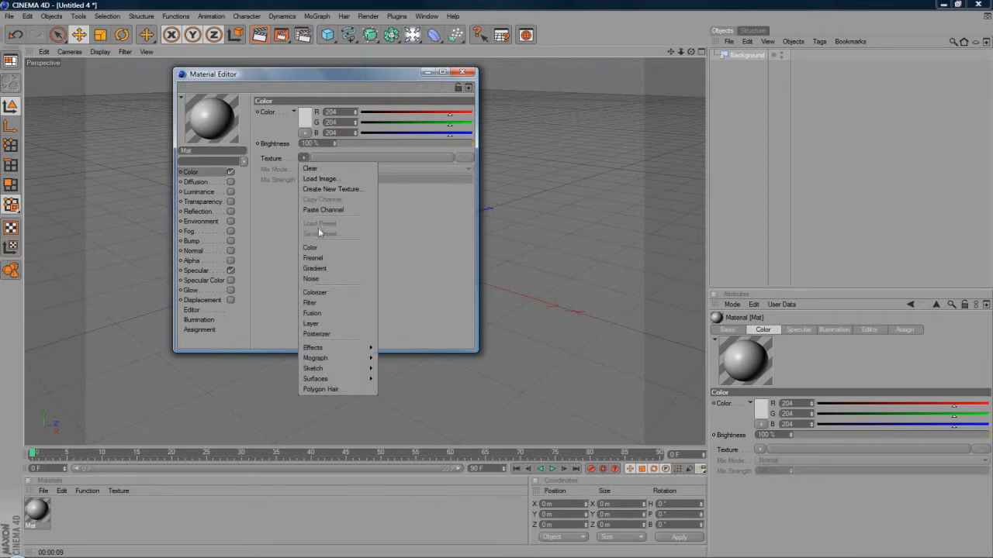
pyautogui.click(330, 178)
pyautogui.moveTo(523, 189); pyautogui.dragTo(527, 218)
pyautogui.doubleClick(333, 326)
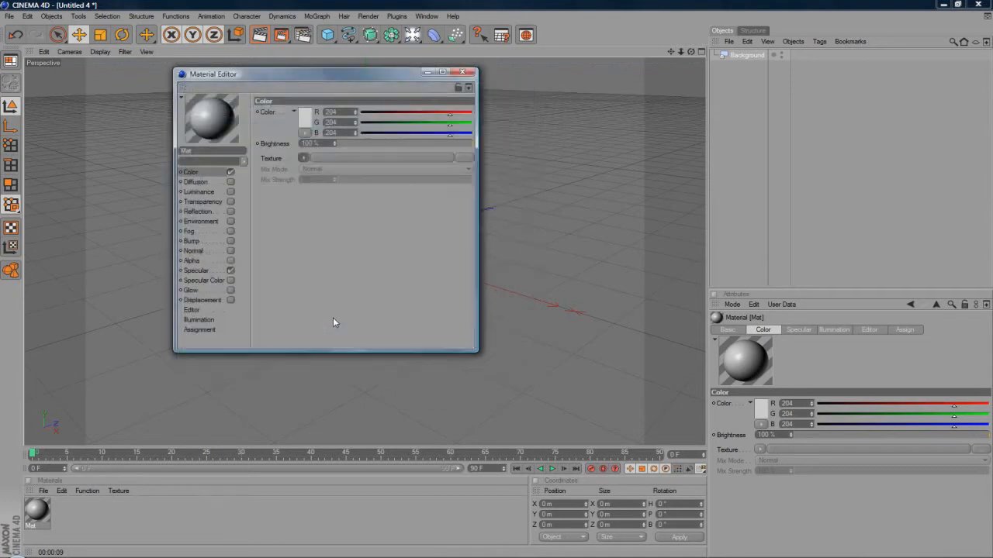
pyautogui.click(578, 321)
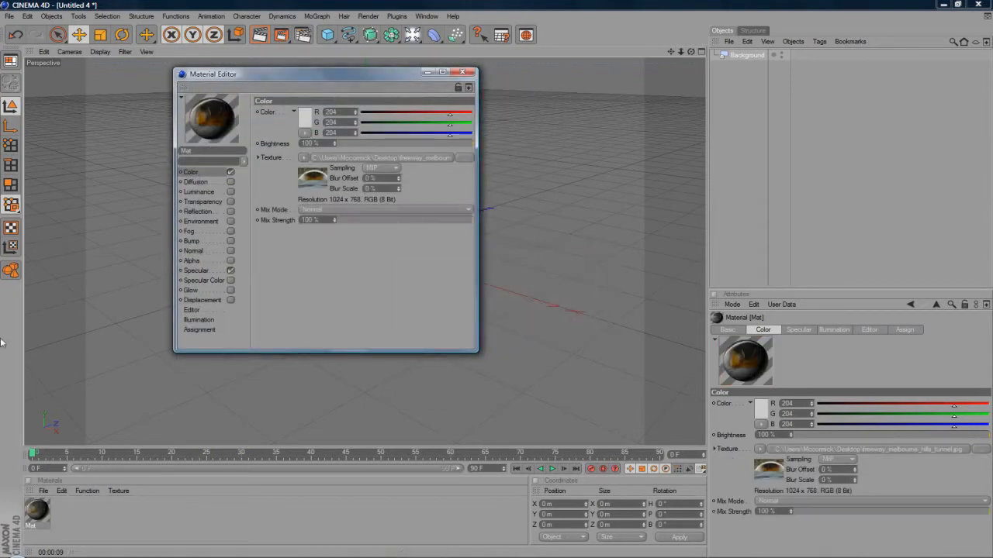
pyautogui.click(426, 72)
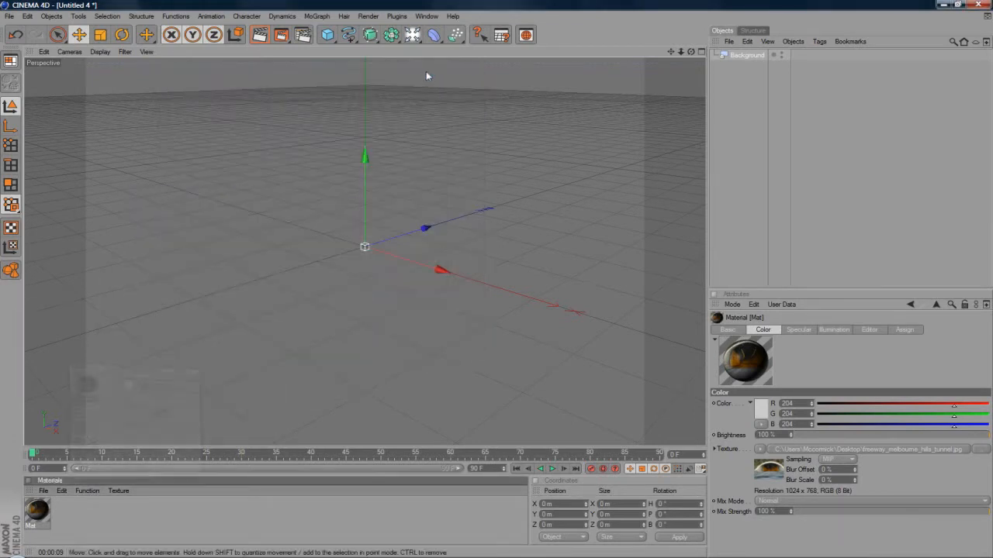
pyautogui.moveTo(807, 23); pyautogui.dragTo(745, 57)
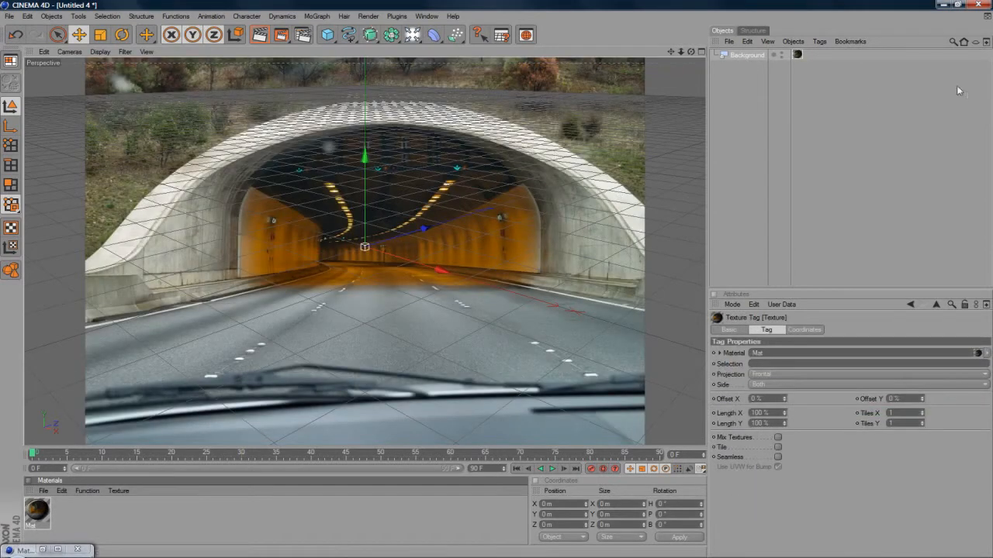
# Step: Set the render output size to 1280 x 720 pixels
pyautogui.click(367, 15)
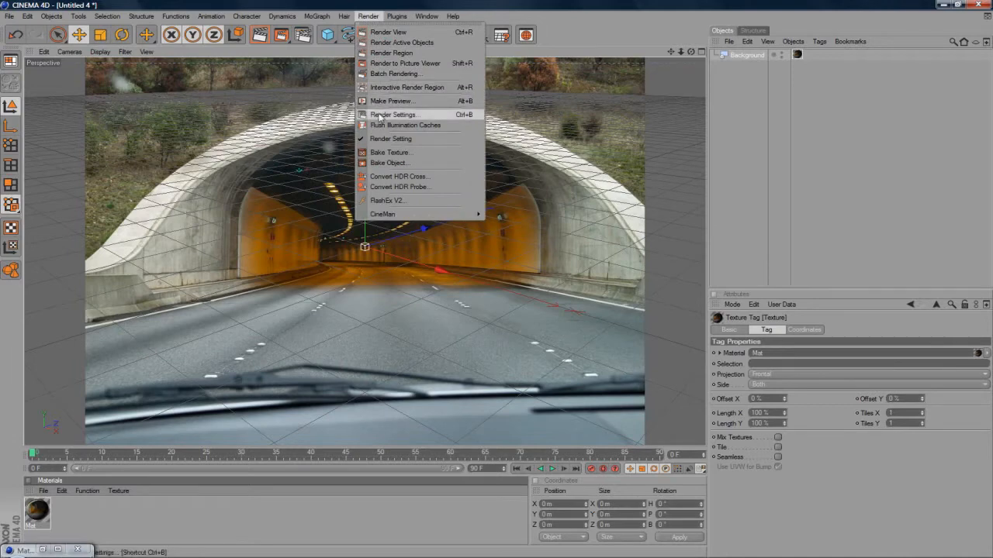
pyautogui.click(393, 114)
pyautogui.click(210, 33)
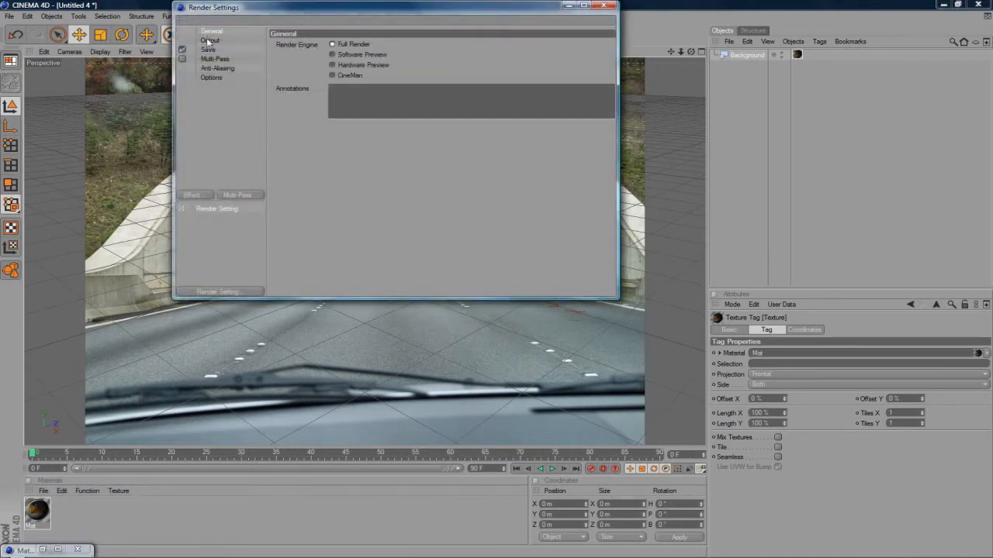
pyautogui.click(211, 40)
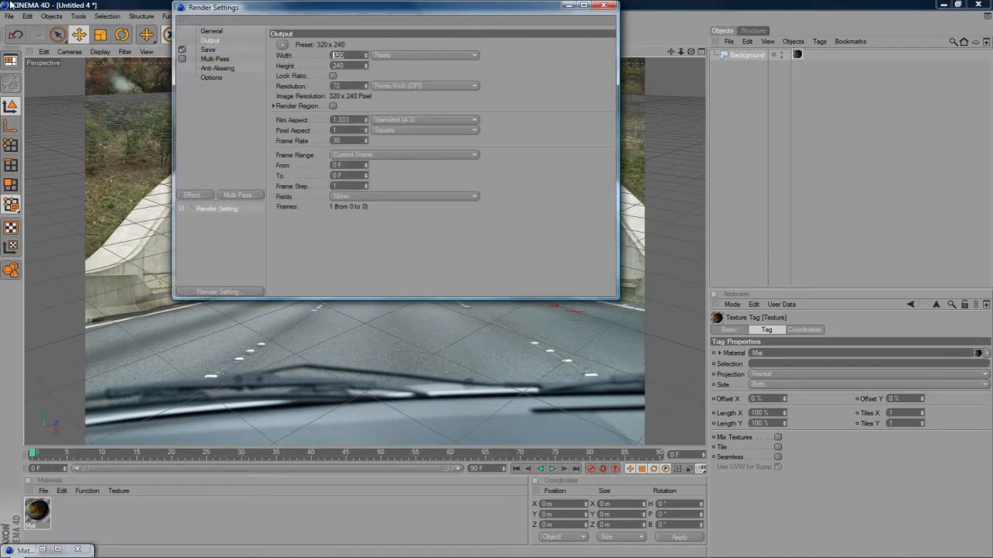
pyautogui.write('1280')
pyautogui.press('Tab')
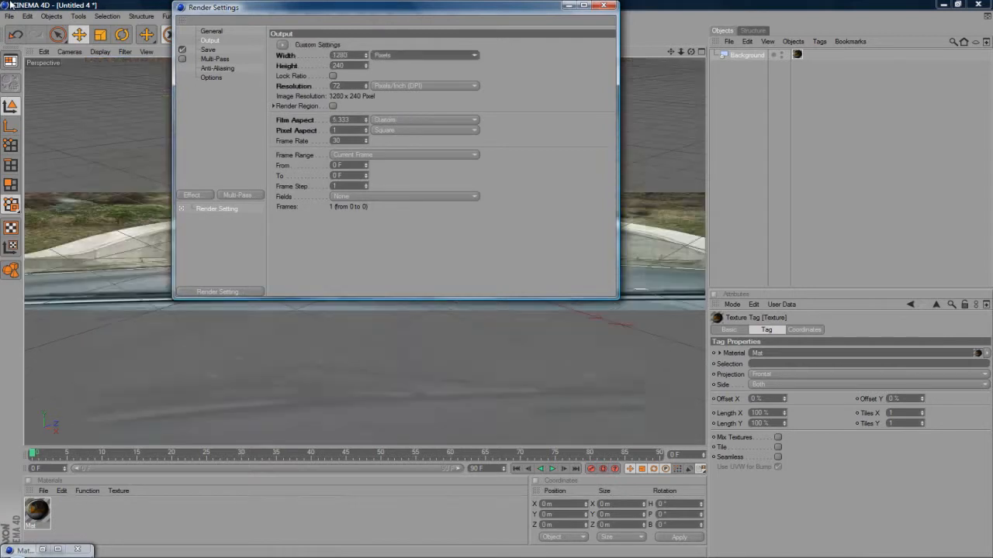
pyautogui.write('720')
pyautogui.press('Return')
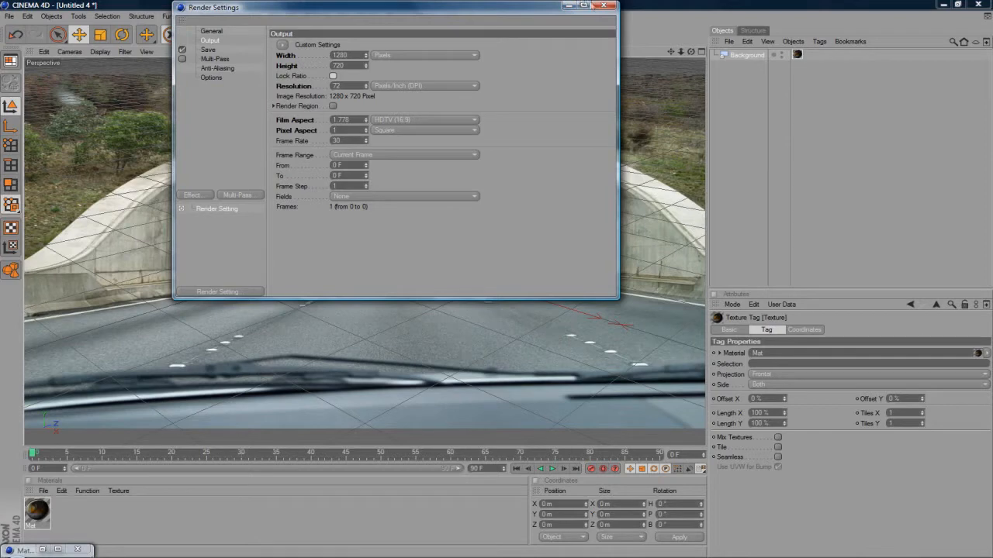
pyautogui.click(568, 7)
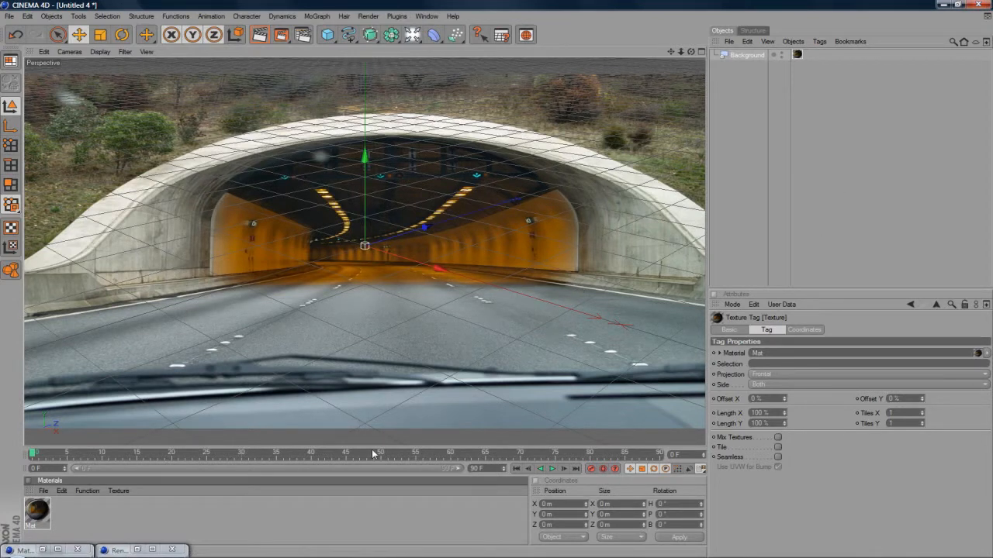
# Step: Add a MoGraph Text Object and enter the lowercase first name as its text
pyautogui.click(318, 16)
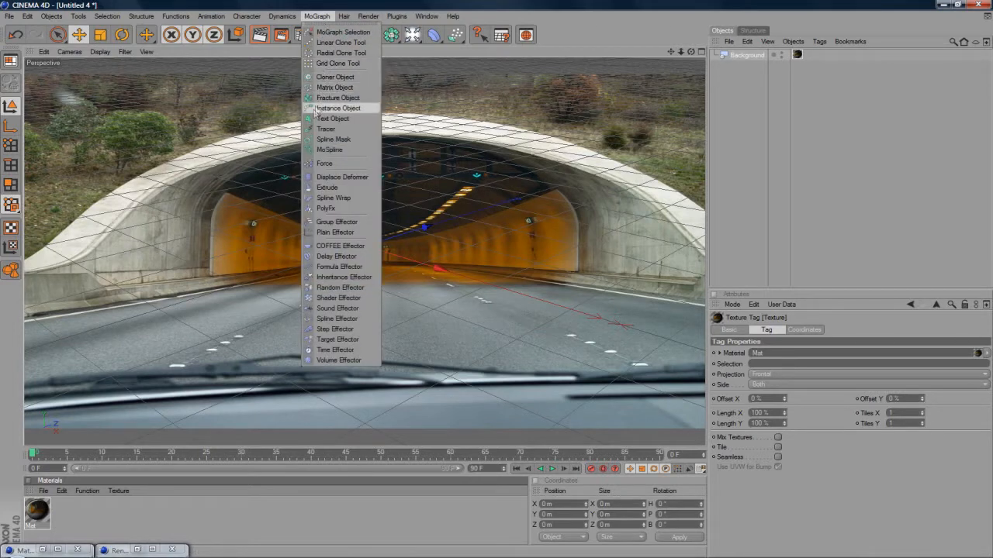
pyautogui.click(329, 118)
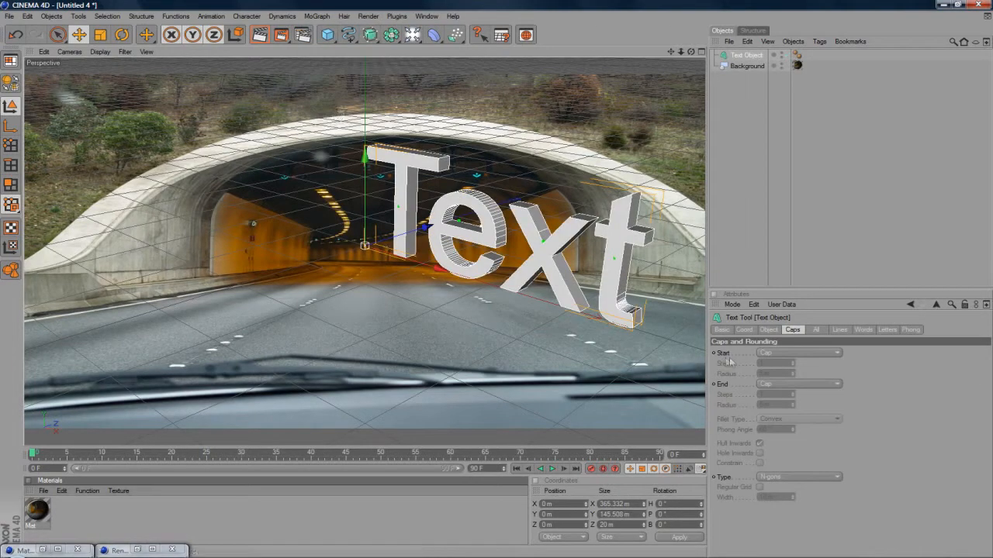
pyautogui.click(769, 330)
pyautogui.doubleClick(770, 381)
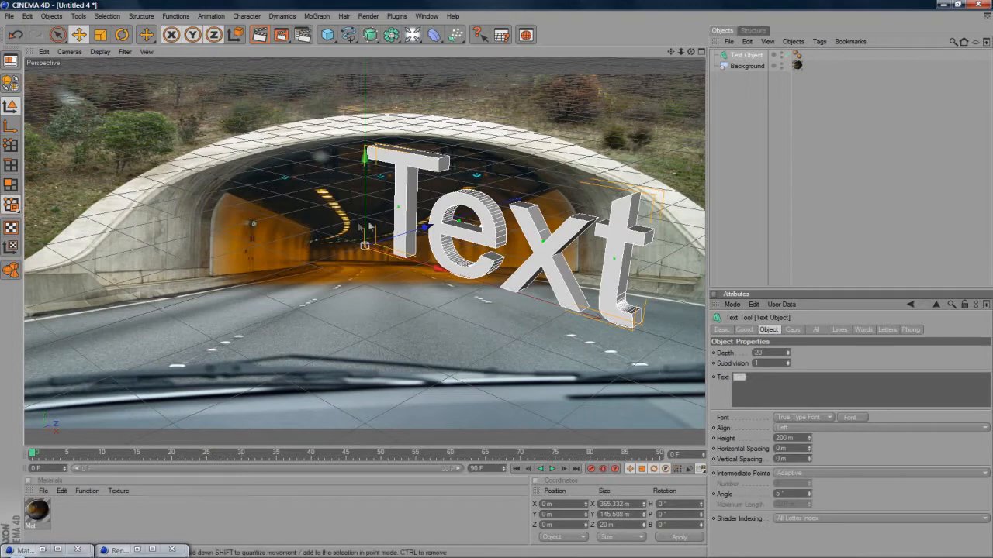
pyautogui.write('conor')
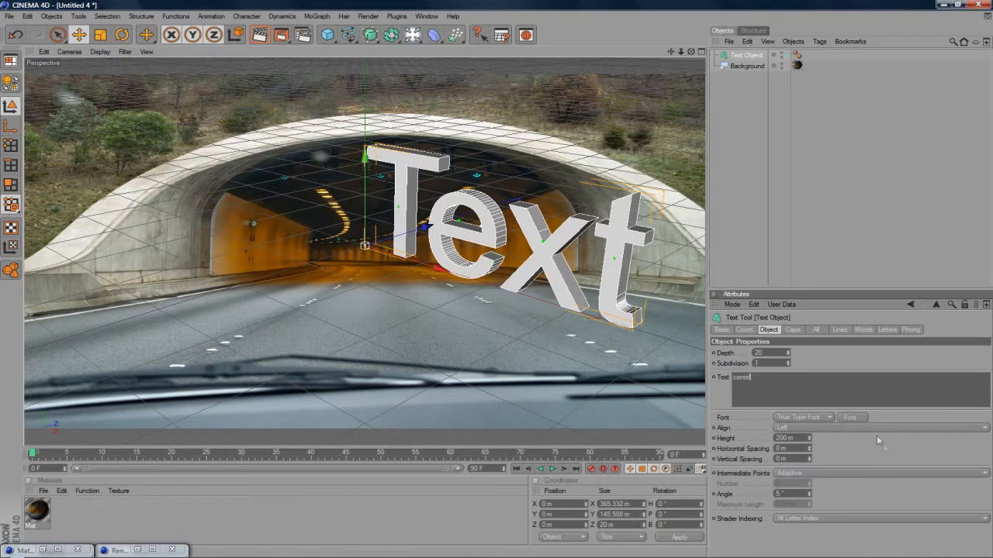
# Step: Set the text object's font to NeoSans in Bold Italic
pyautogui.click(864, 419)
pyautogui.write('ne')
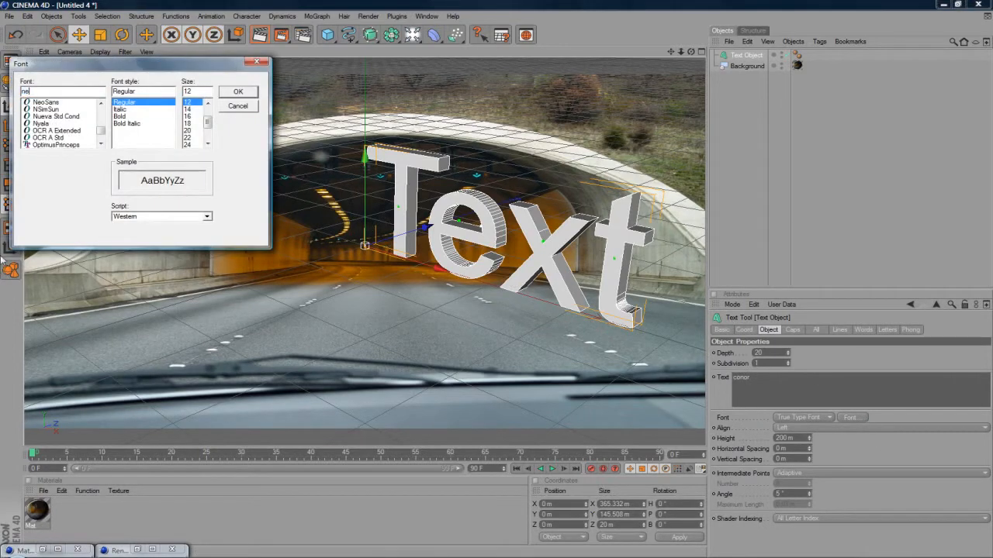
pyautogui.click(43, 102)
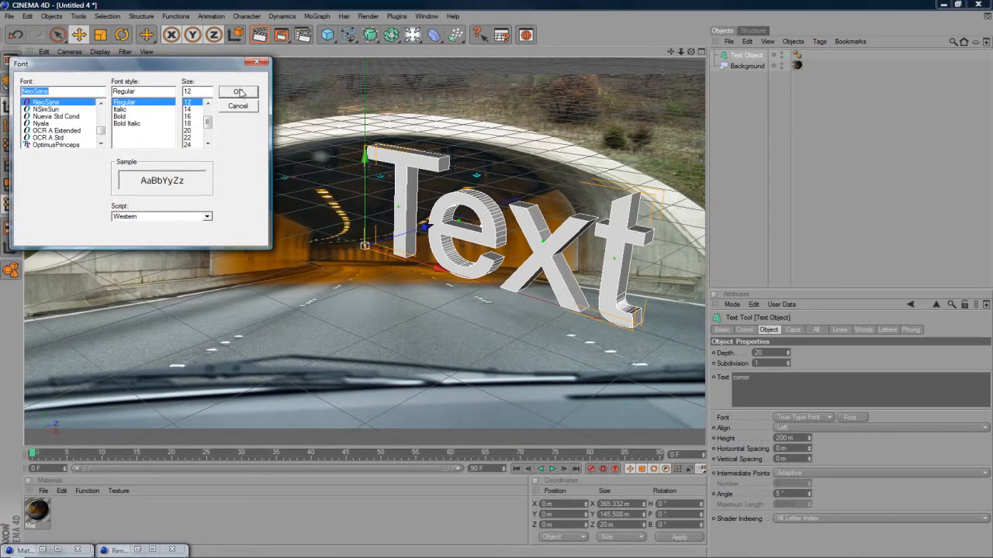
pyautogui.click(127, 123)
pyautogui.click(239, 92)
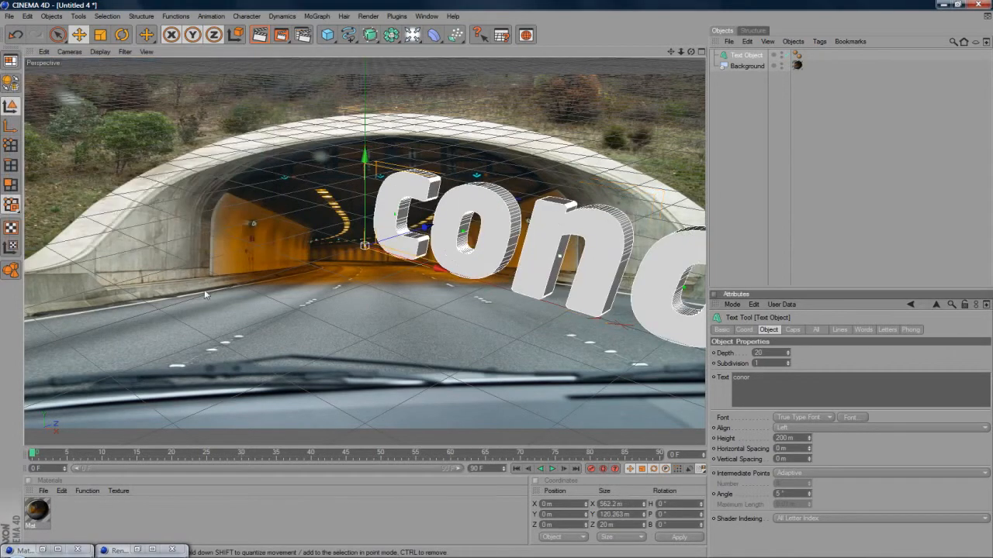
# Step: Move the text to about X -258 m and rotate it to about 47° heading and -26.7° pitch to face the camera
pyautogui.moveTo(450, 247); pyautogui.dragTo(322, 228)
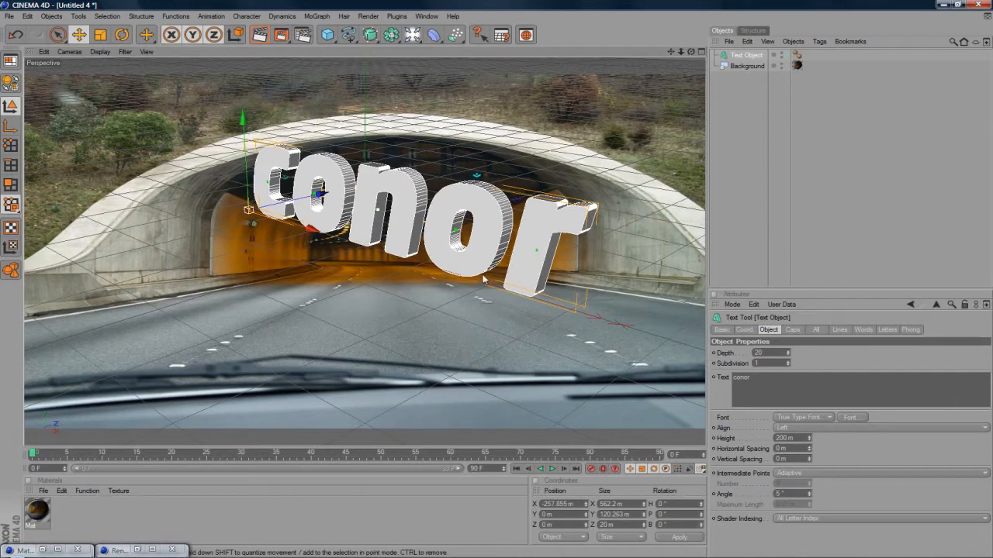
pyautogui.click(120, 36)
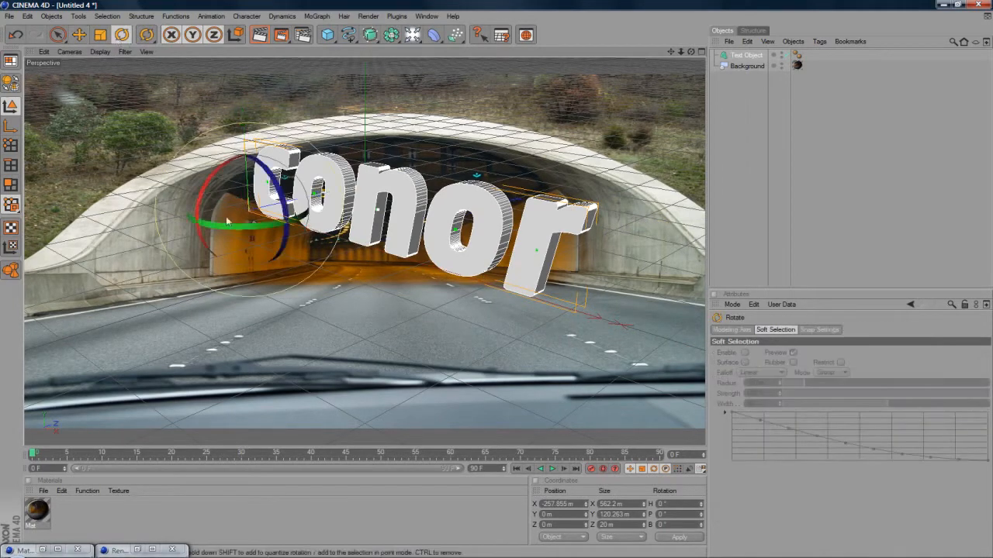
pyautogui.moveTo(226, 228); pyautogui.dragTo(284, 230)
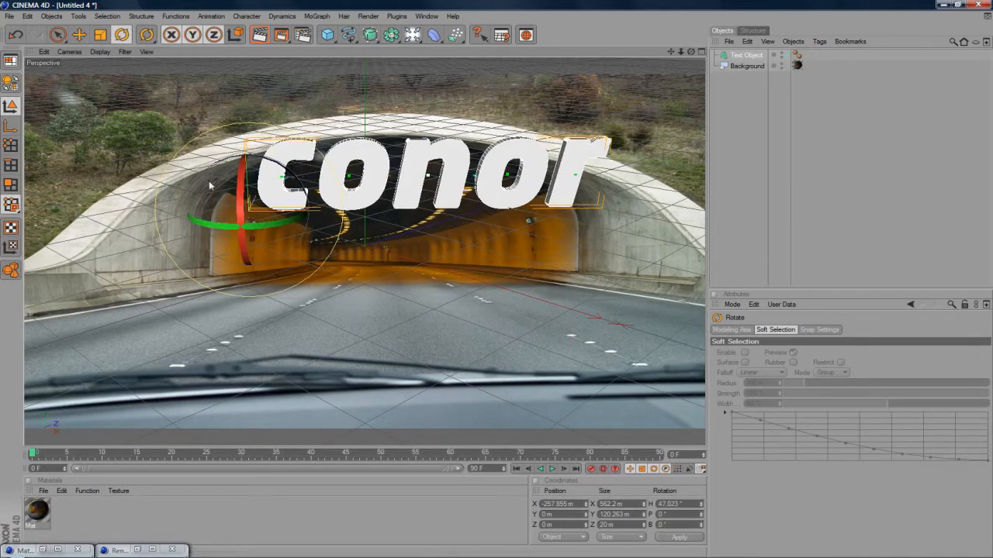
pyautogui.moveTo(243, 188); pyautogui.dragTo(248, 185)
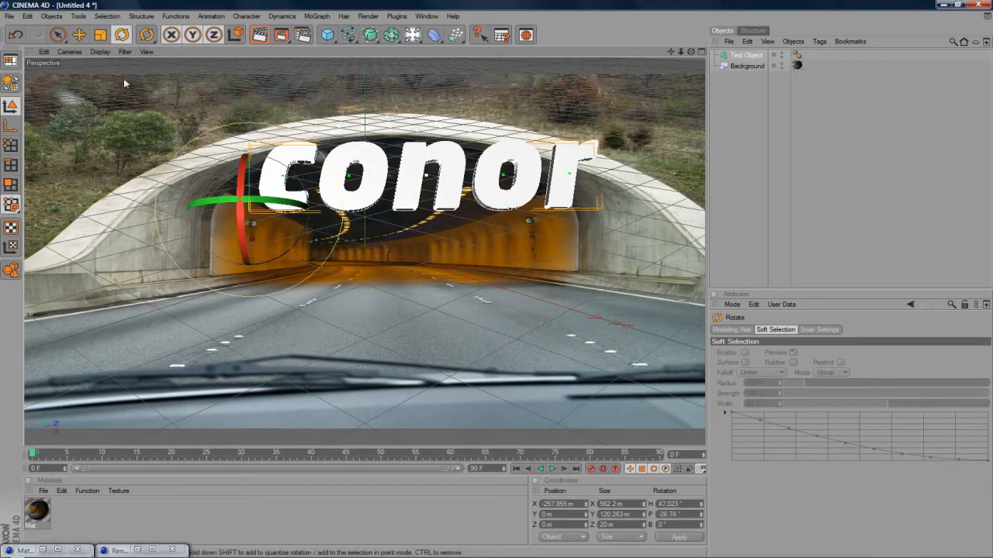
# Step: Move the text down onto the road in front of the tunnel, to about X -187 m, Y -193 m, Z -66 m
pyautogui.click(79, 34)
pyautogui.moveTo(252, 128); pyautogui.dragTo(258, 256)
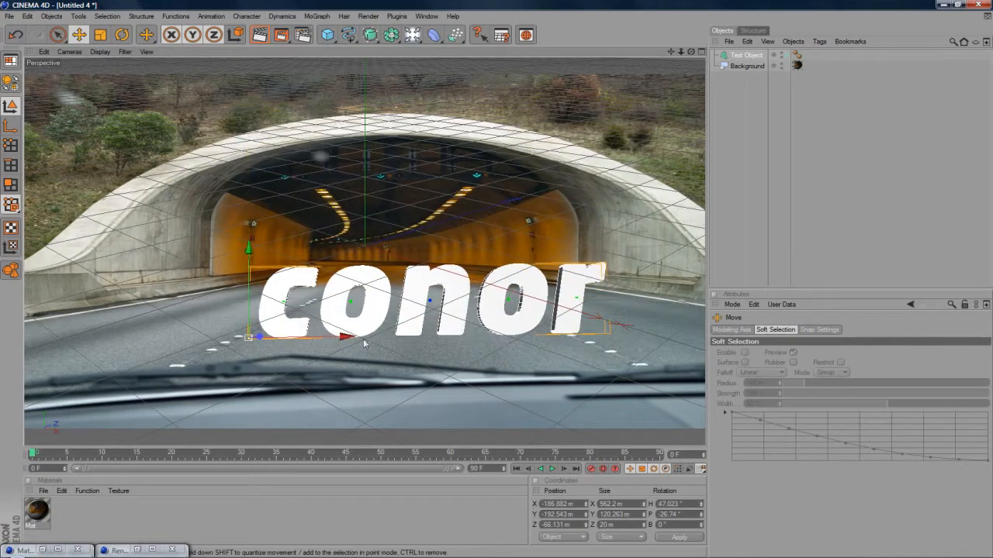
# Step: Reposition the text on the road to about X -254 m, Y -224 m, Z -48 m
pyautogui.moveTo(349, 336); pyautogui.dragTo(359, 338)
pyautogui.moveTo(268, 338); pyautogui.dragTo(243, 340)
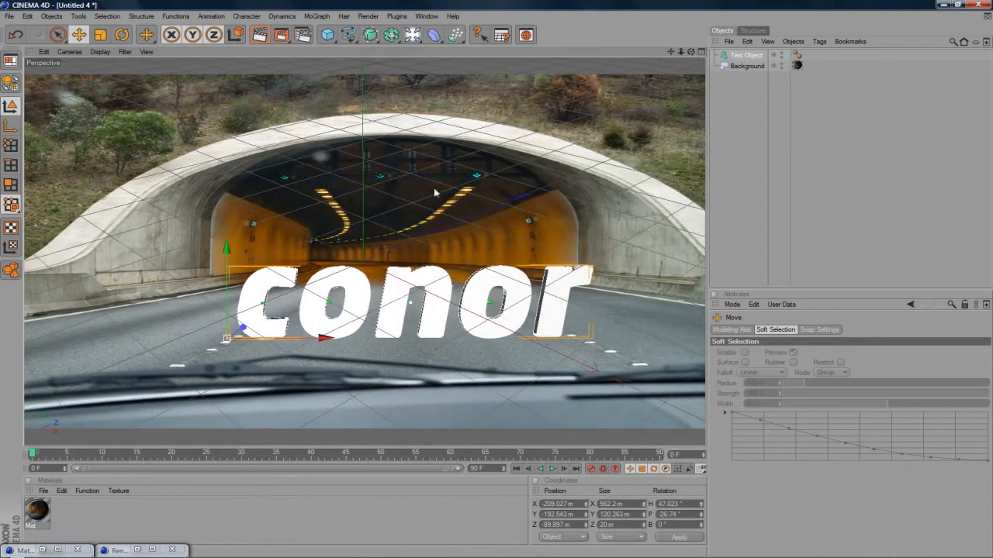
pyautogui.moveTo(242, 327); pyautogui.dragTo(237, 333)
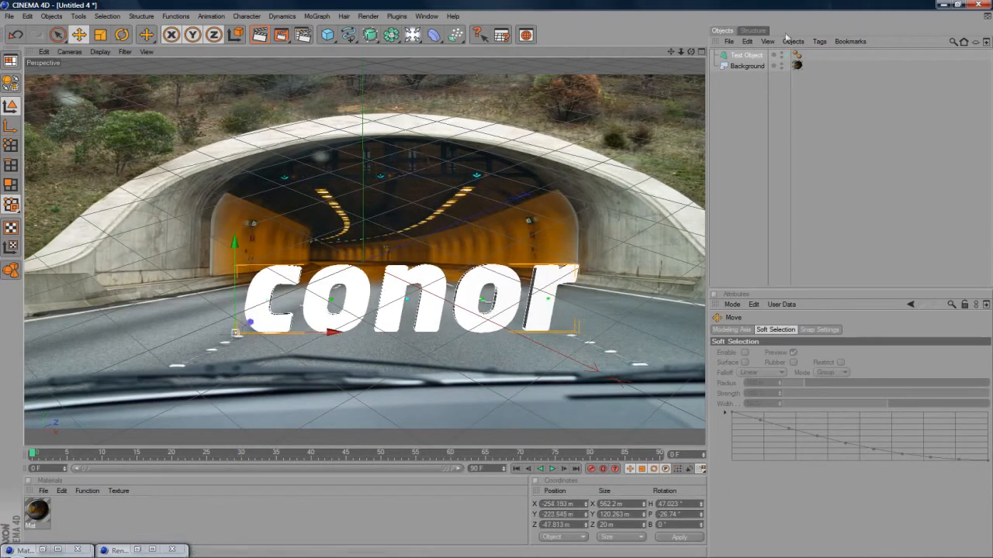
# Step: Set the text object's depth to 100 and its height to 100 m
pyautogui.click(737, 57)
pyautogui.moveTo(764, 353); pyautogui.dragTo(749, 353)
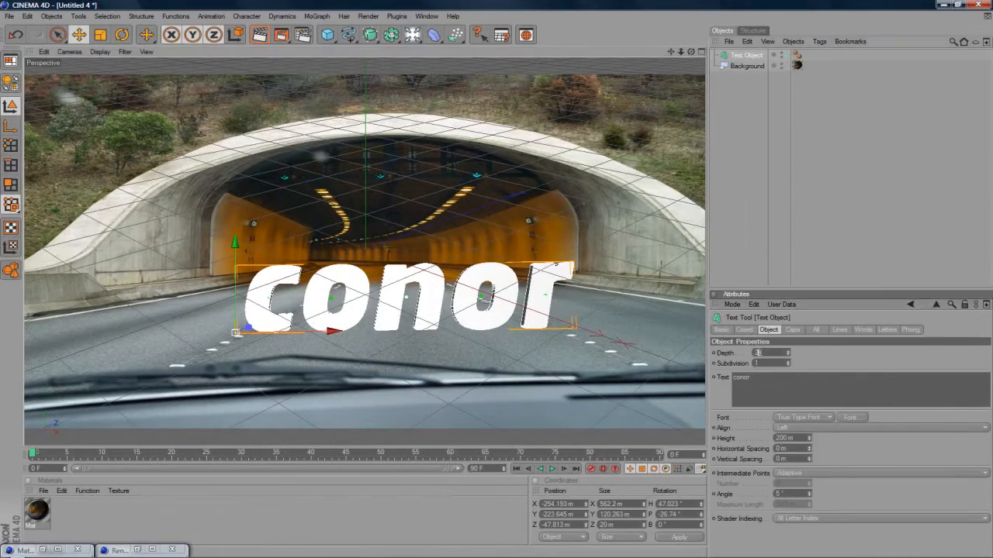
pyautogui.click(511, 337)
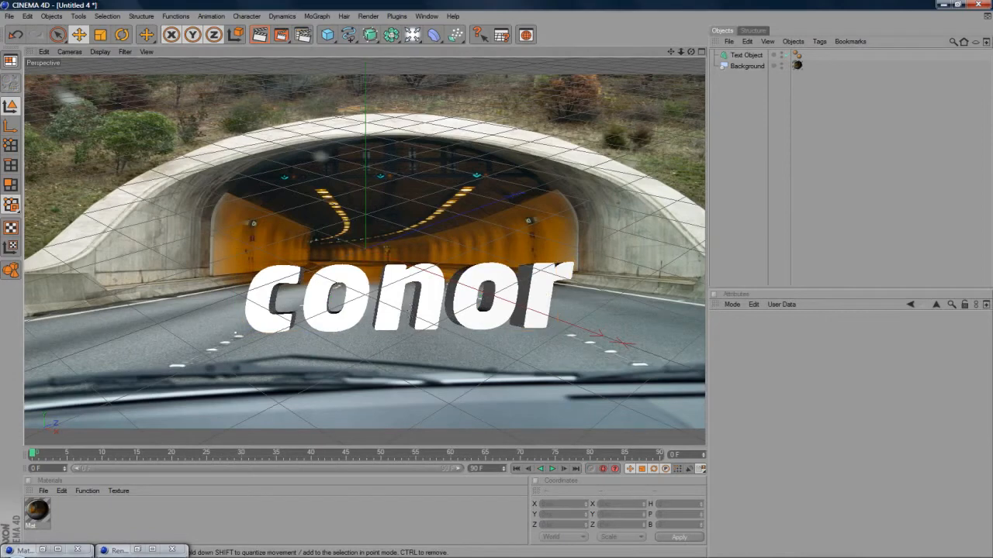
pyautogui.click(399, 308)
pyautogui.scroll(-2, 398, 308)
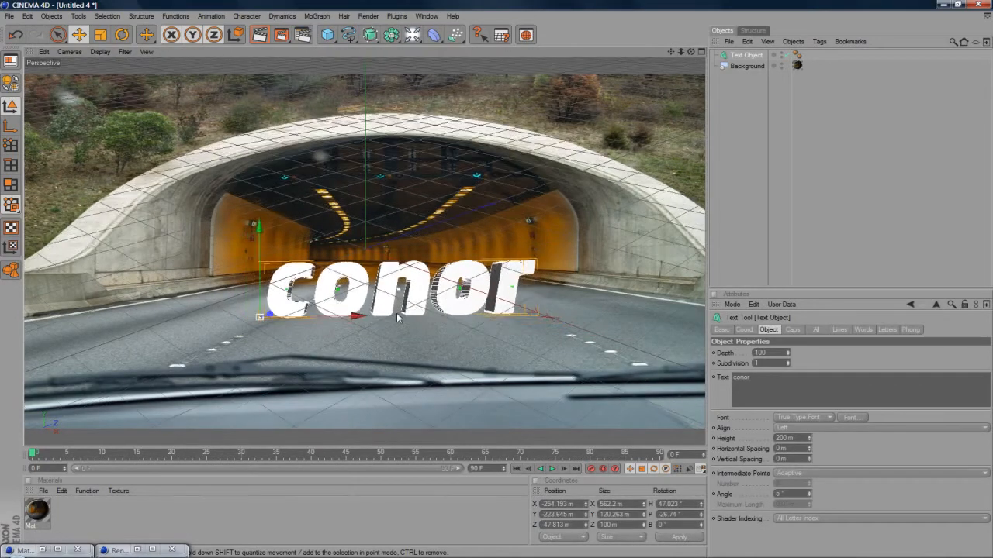
pyautogui.scroll(-1, 404, 317)
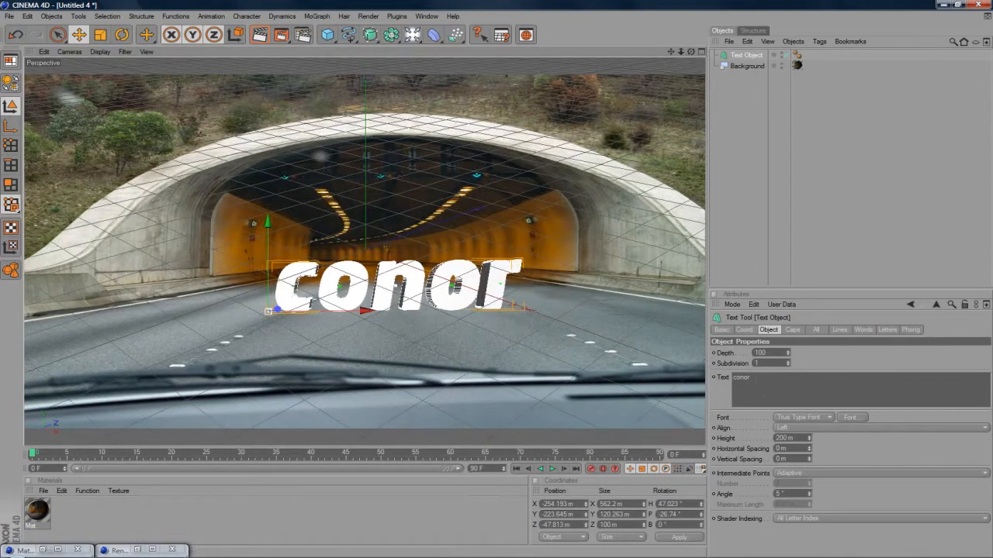
pyautogui.doubleClick(783, 438)
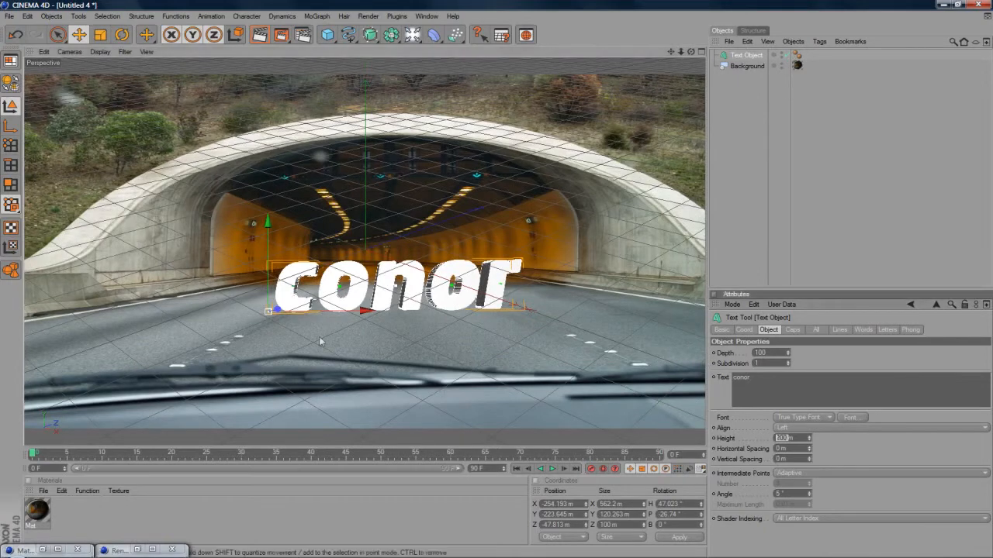
pyautogui.write('100')
pyautogui.press('Return')
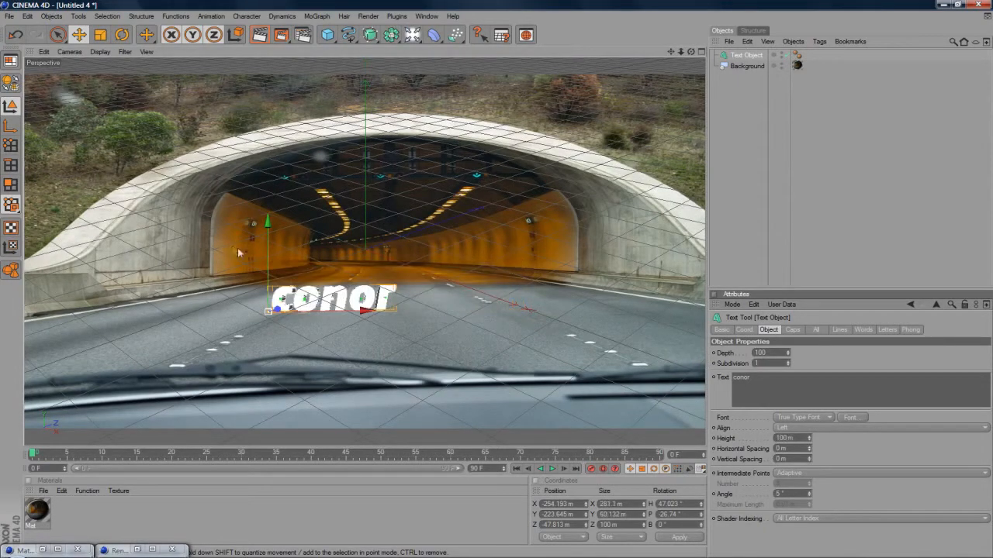
# Step: Move the smaller text toward the middle of the road, to about X -156 m, Y -211 m, Z 61 m
pyautogui.scroll(3, 279, 286)
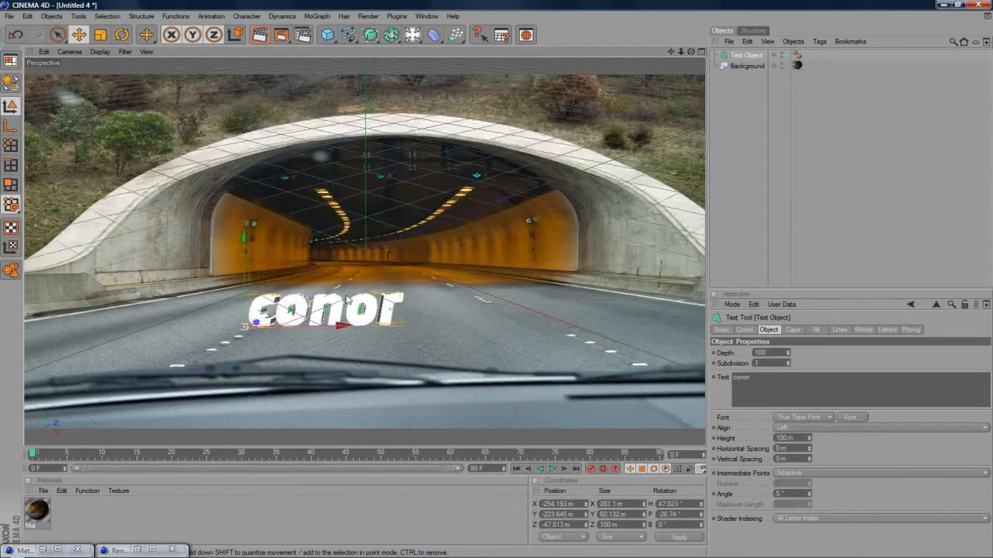
pyautogui.scroll(1, 347, 299)
pyautogui.moveTo(324, 338); pyautogui.dragTo(419, 337)
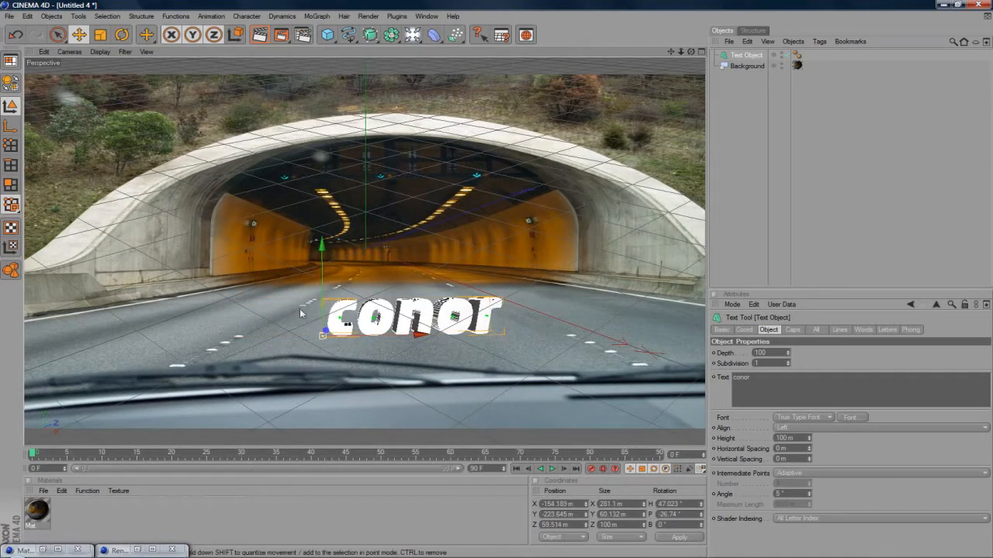
pyautogui.moveTo(323, 330); pyautogui.dragTo(326, 322)
pyautogui.click(774, 207)
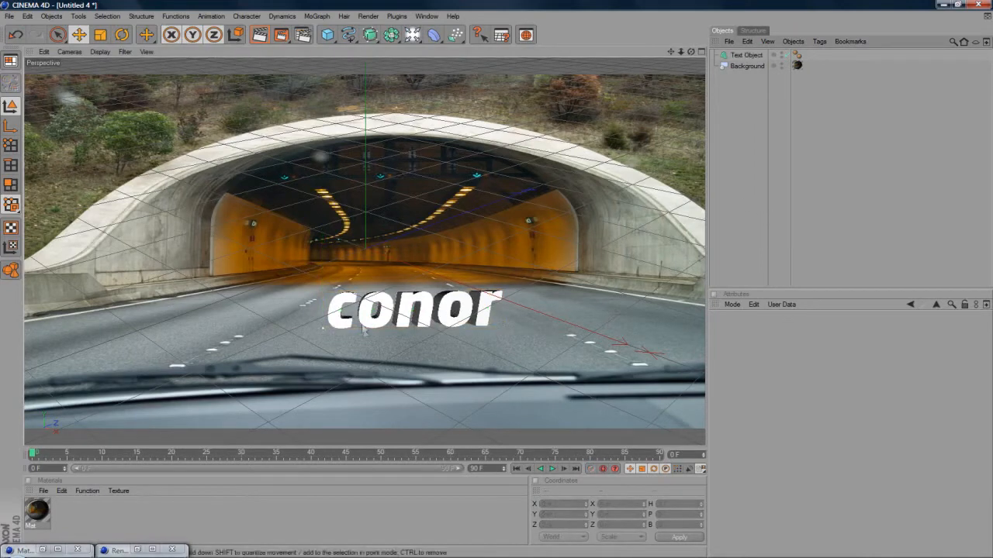
# Step: Rotate the text to about 39.9° heading, -26.6° pitch and -3.2° bank to line up with the road
pyautogui.click(394, 324)
pyautogui.press('r')
pyautogui.moveTo(343, 332); pyautogui.dragTo(339, 333)
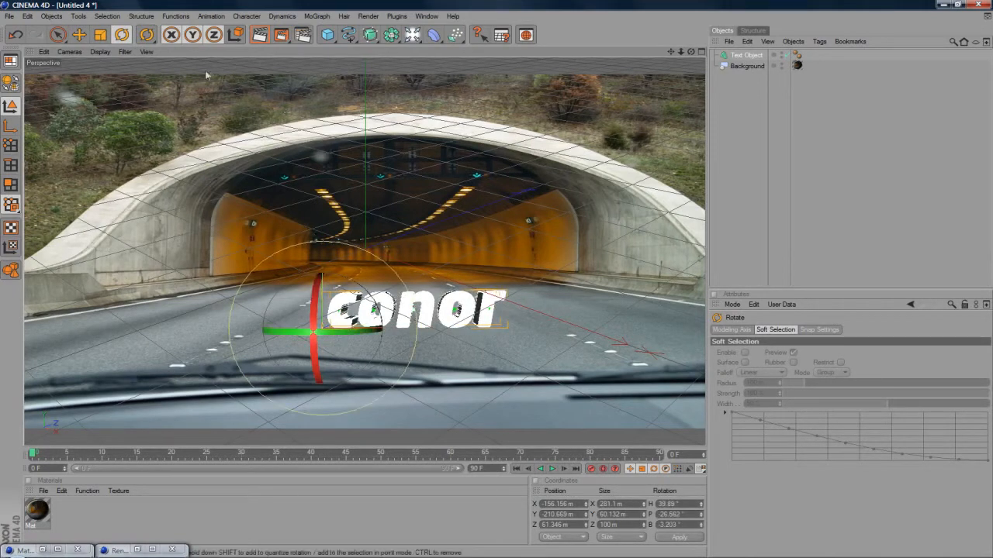
# Step: Shift the text to about X -175 m, Y -212 m, Z 45 m and render a preview of the view
pyautogui.click(79, 34)
pyautogui.moveTo(416, 345); pyautogui.dragTo(401, 345)
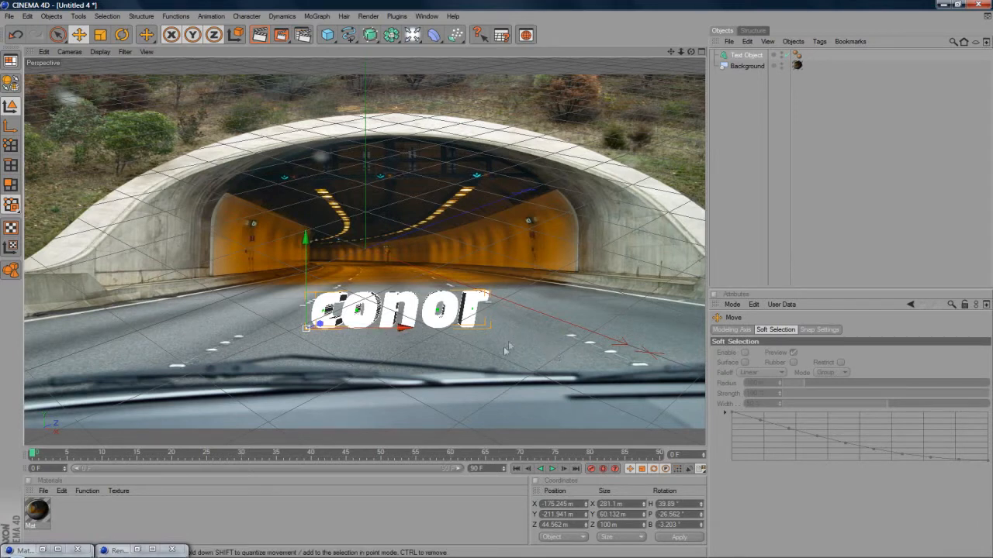
pyautogui.click(861, 180)
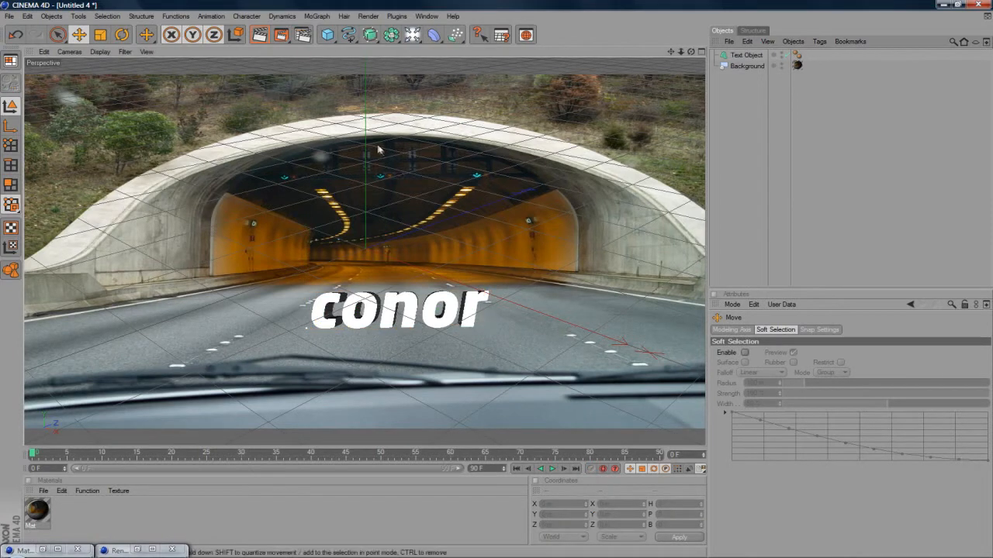
pyautogui.click(259, 35)
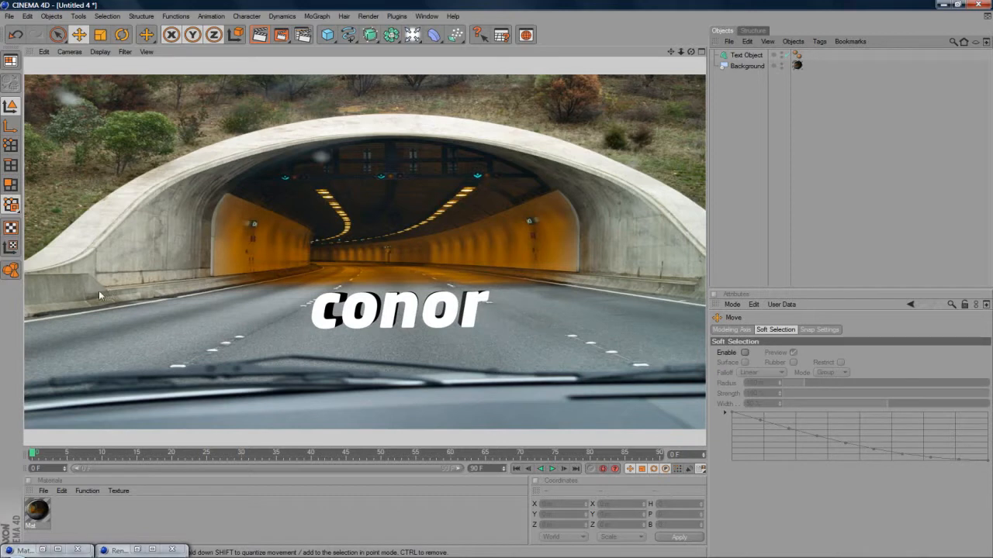
# Step: Add a Plane primitive and rotate it to about 52.3° heading, -13.9° pitch and 5.2° bank
pyautogui.click(327, 35)
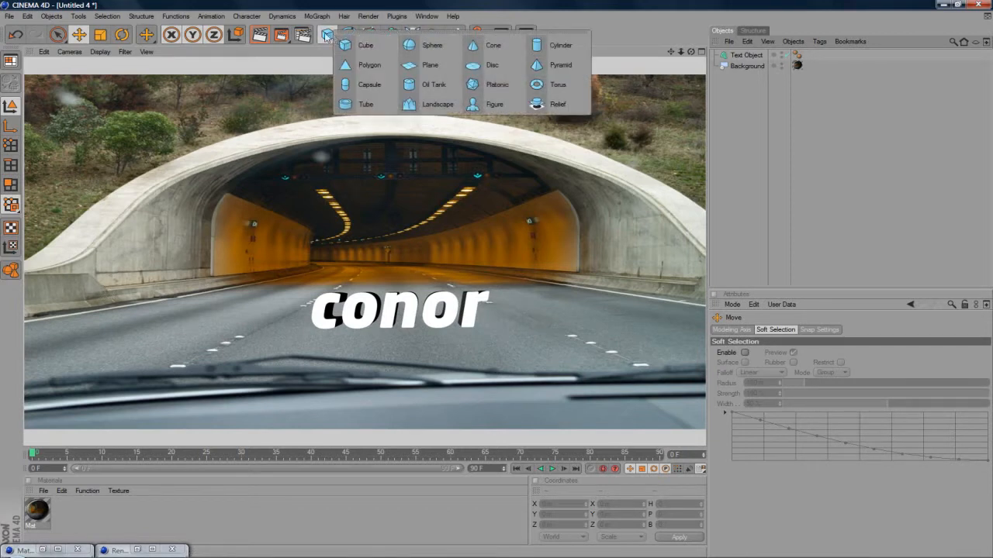
pyautogui.click(429, 65)
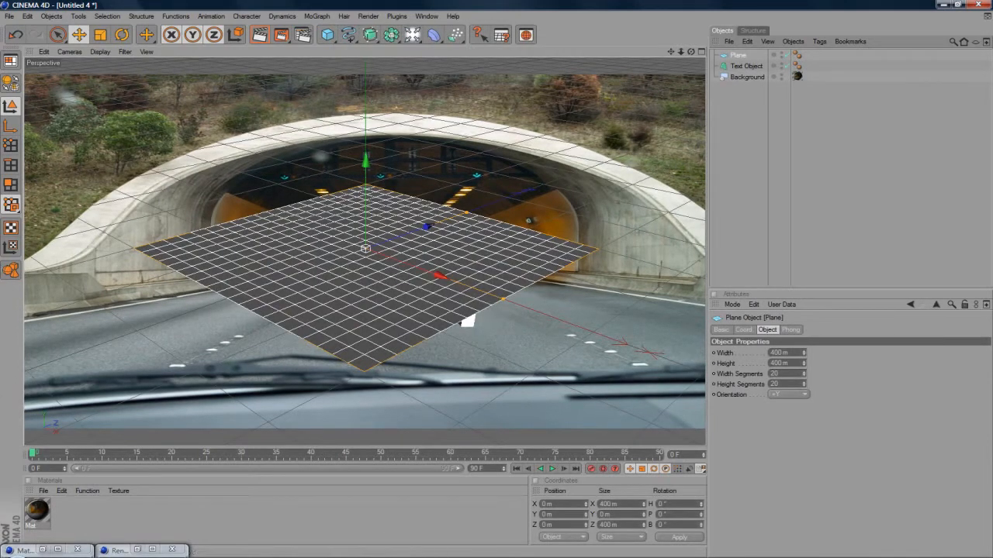
pyautogui.click(122, 35)
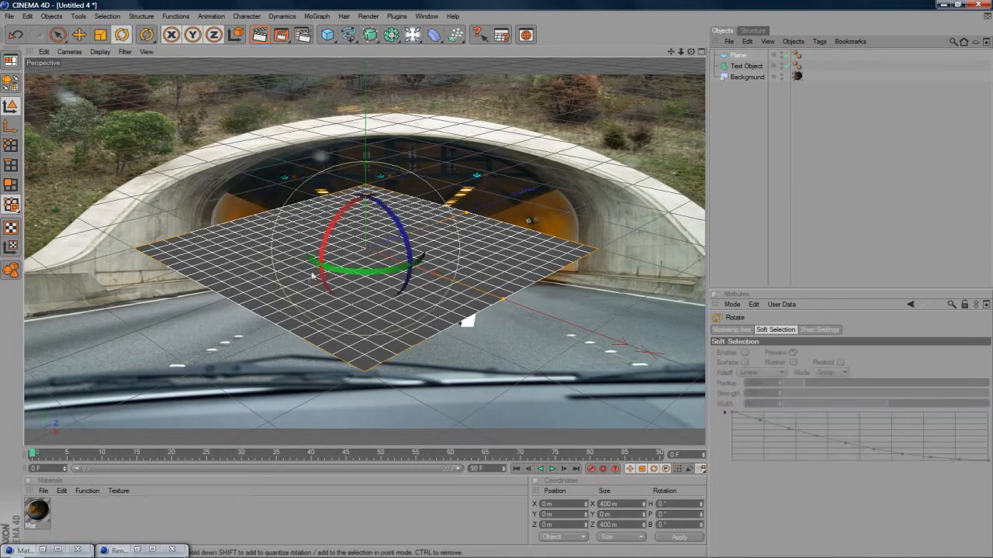
pyautogui.moveTo(321, 265); pyautogui.dragTo(334, 253)
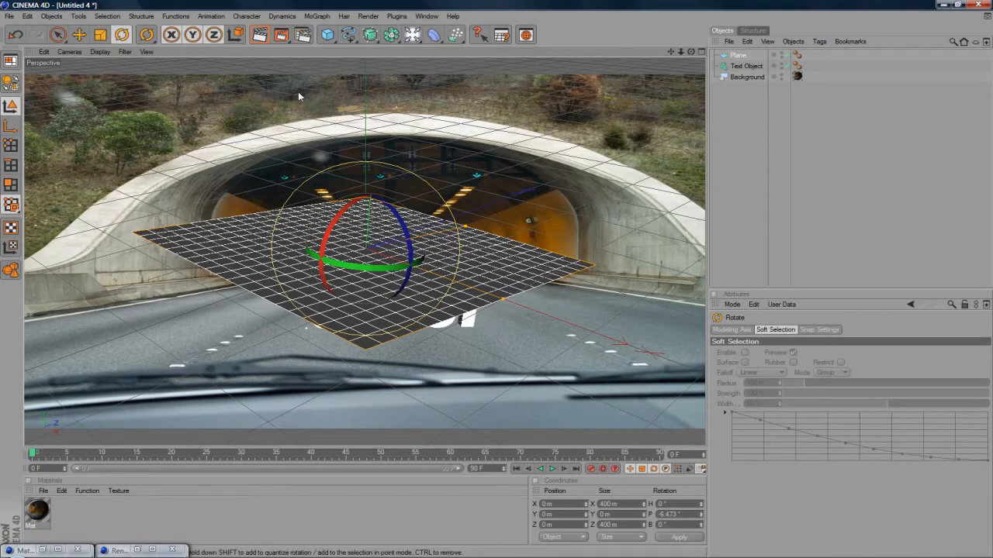
pyautogui.moveTo(355, 273); pyautogui.dragTo(372, 233)
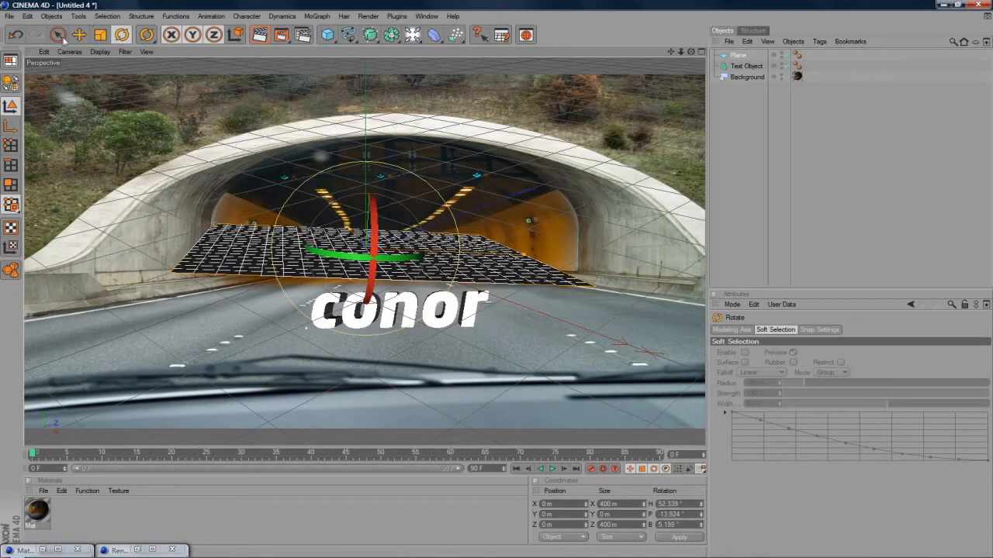
# Step: Move the plane down to about X -57 m, Y -167 m, Z 126 m and rotate it to about 39.6° heading, -20.8° pitch, -2.3° bank
pyautogui.click(79, 35)
pyautogui.moveTo(372, 166); pyautogui.dragTo(365, 251)
pyautogui.moveTo(351, 323); pyautogui.dragTo(340, 293)
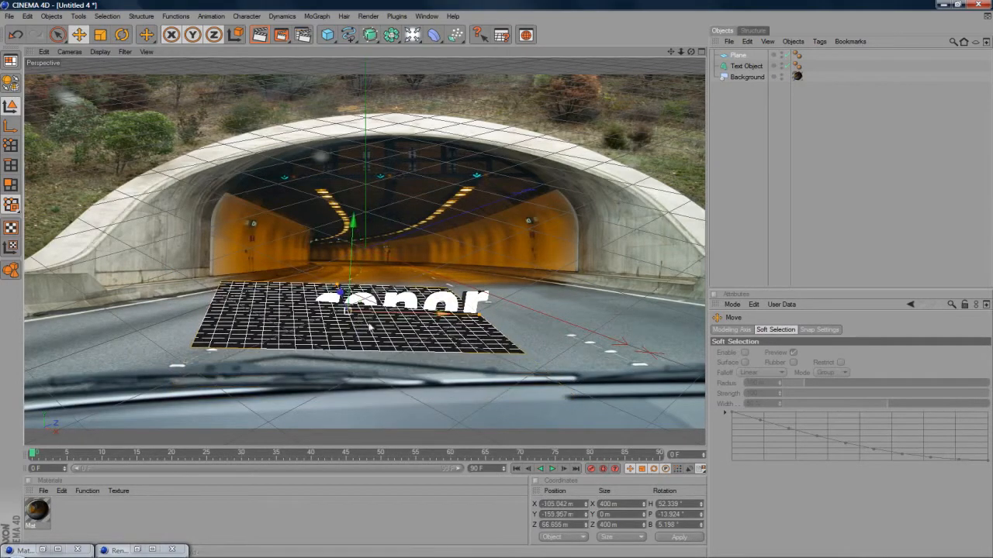
pyautogui.moveTo(395, 319); pyautogui.dragTo(450, 313)
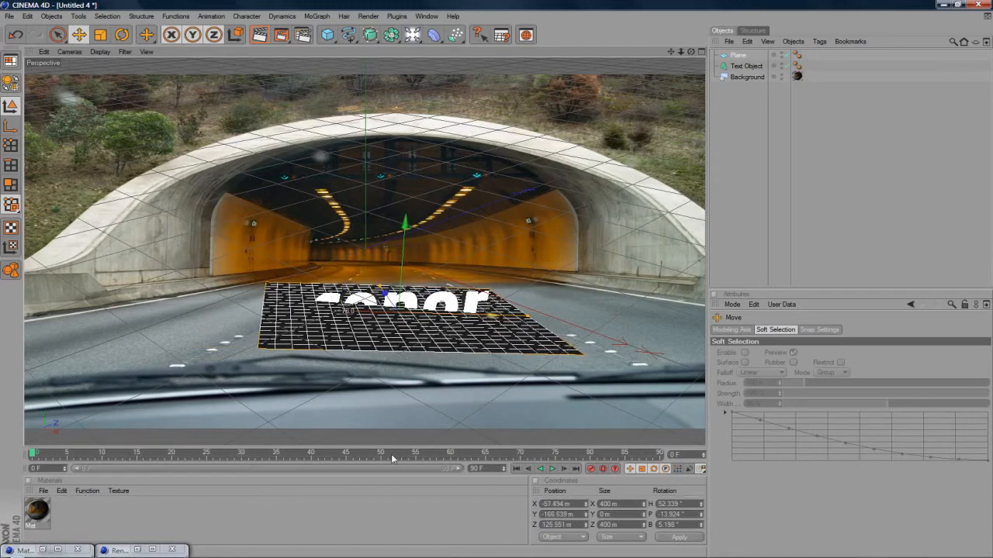
pyautogui.click(122, 34)
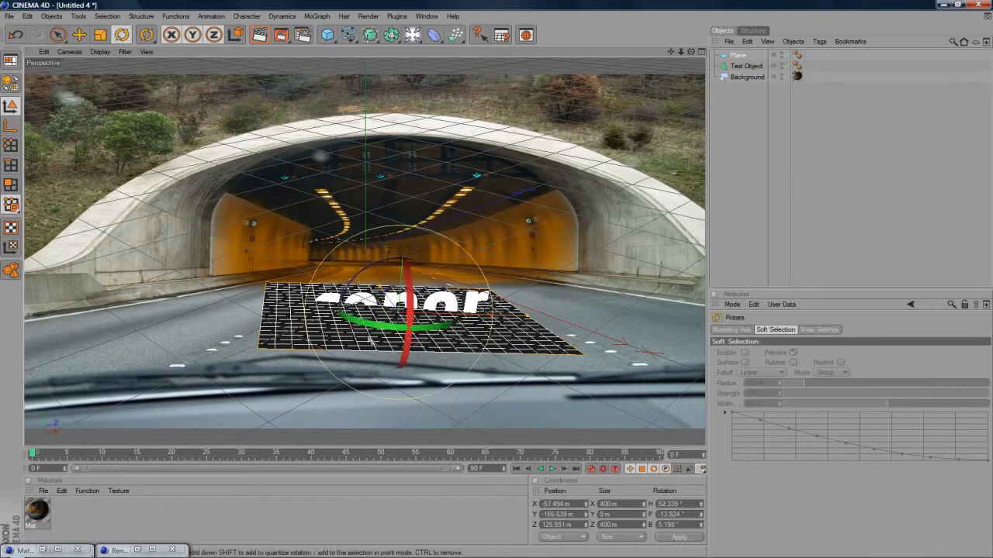
pyautogui.moveTo(353, 295); pyautogui.dragTo(395, 306)
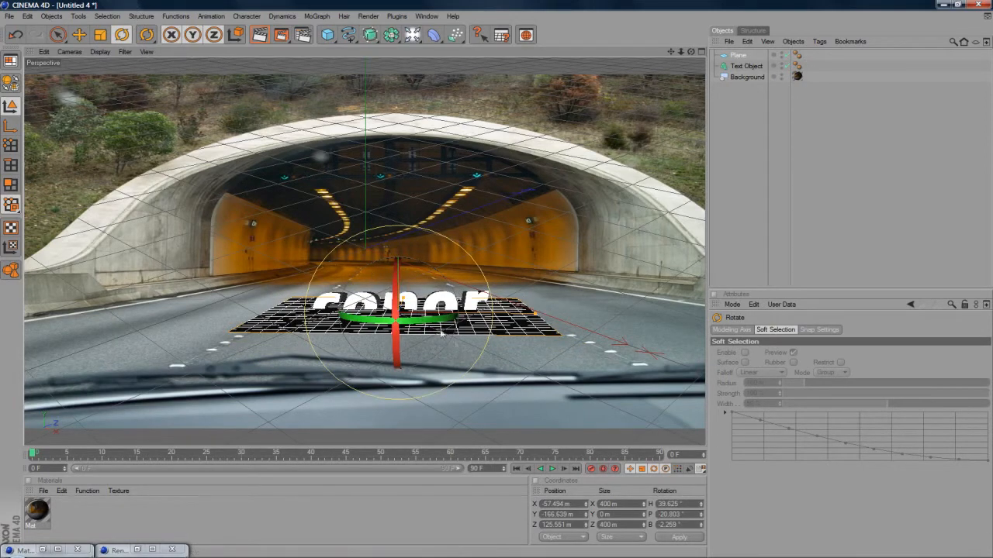
# Step: Lower the plane to about Y -198 m beneath the lettering and enlarge it to about 991 m wide by 581 m high
pyautogui.click(79, 35)
pyautogui.moveTo(397, 222); pyautogui.dragTo(398, 242)
pyautogui.moveTo(396, 331); pyautogui.dragTo(404, 309)
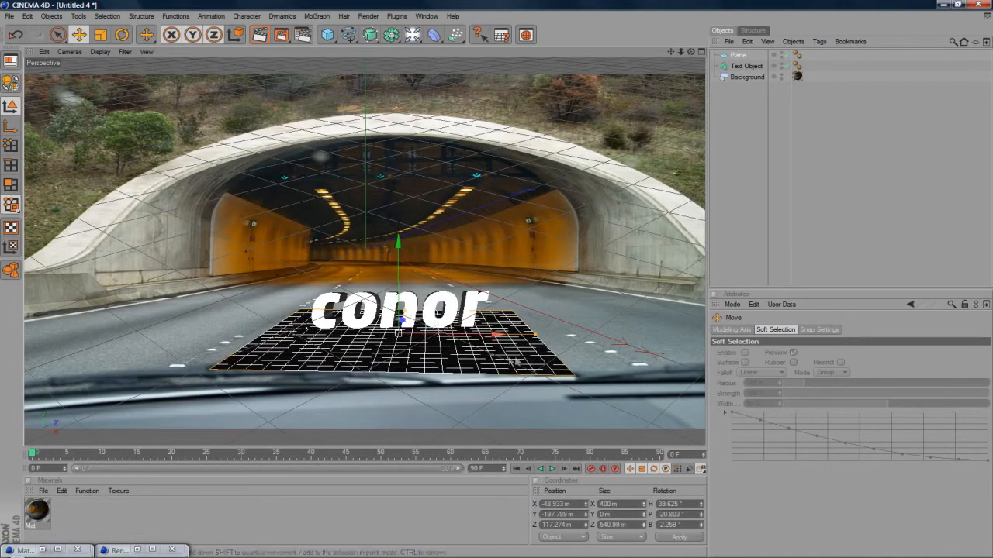
pyautogui.moveTo(535, 334); pyautogui.dragTo(736, 336)
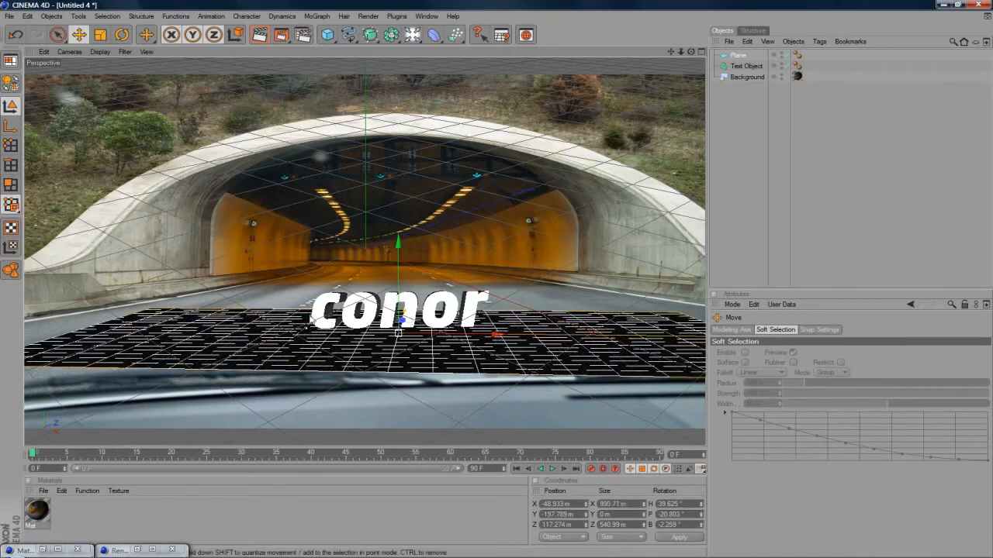
pyautogui.moveTo(406, 315); pyautogui.dragTo(408, 312)
pyautogui.click(892, 174)
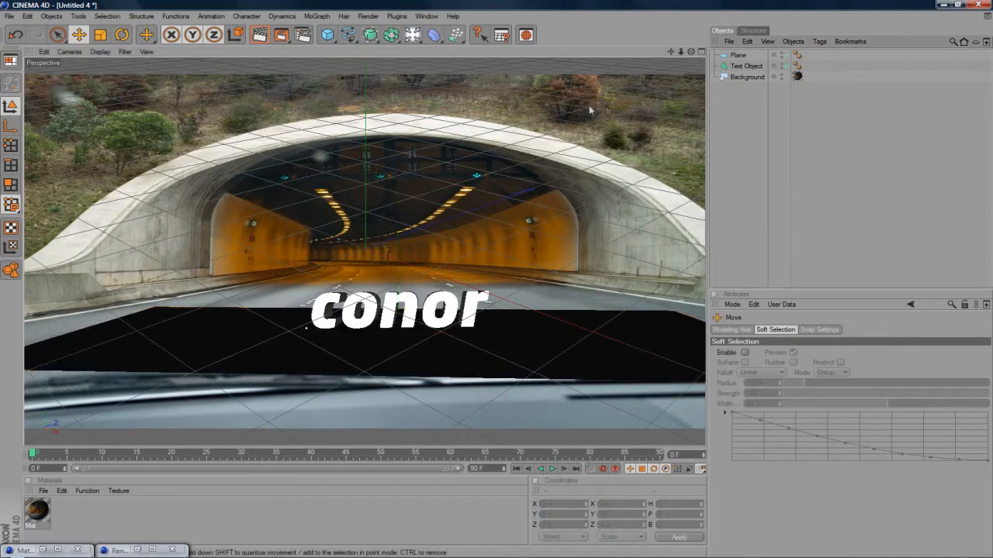
# Step: Fine-tune the plane's height under the letters, placing it at about X -48 m, Y -199 m, Z 117 m
pyautogui.click(405, 344)
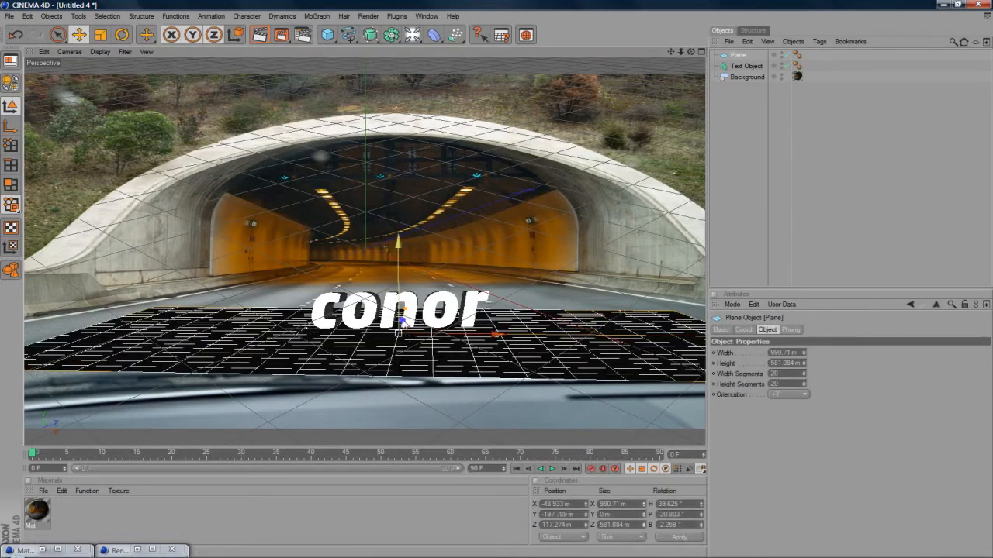
pyautogui.moveTo(401, 316); pyautogui.dragTo(401, 319)
pyautogui.middleClick(402, 318)
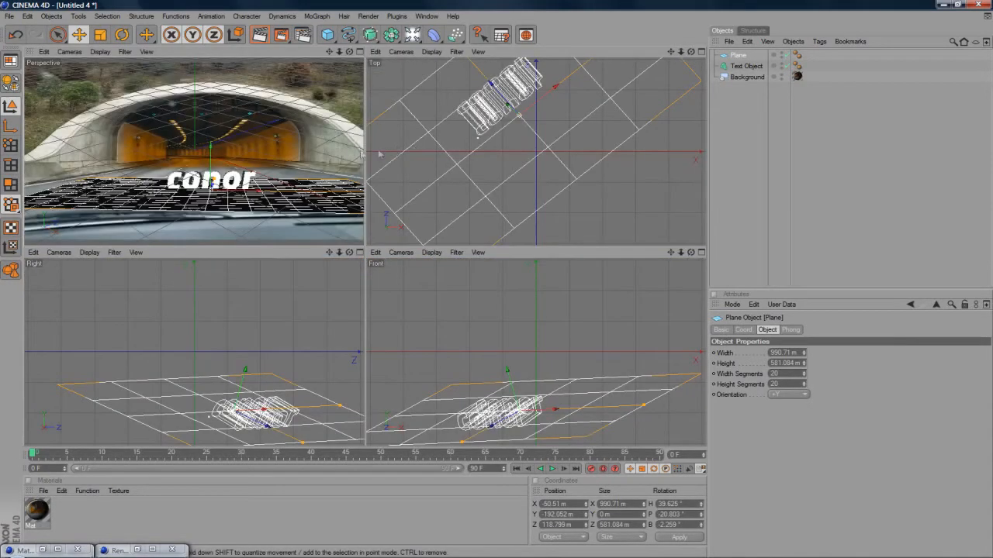
pyautogui.middleClick(225, 142)
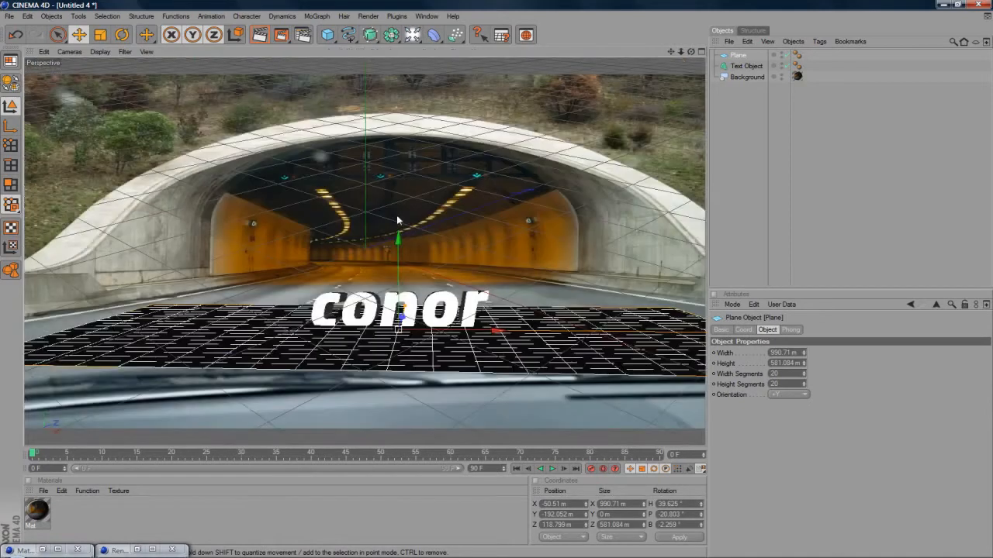
pyautogui.click(843, 185)
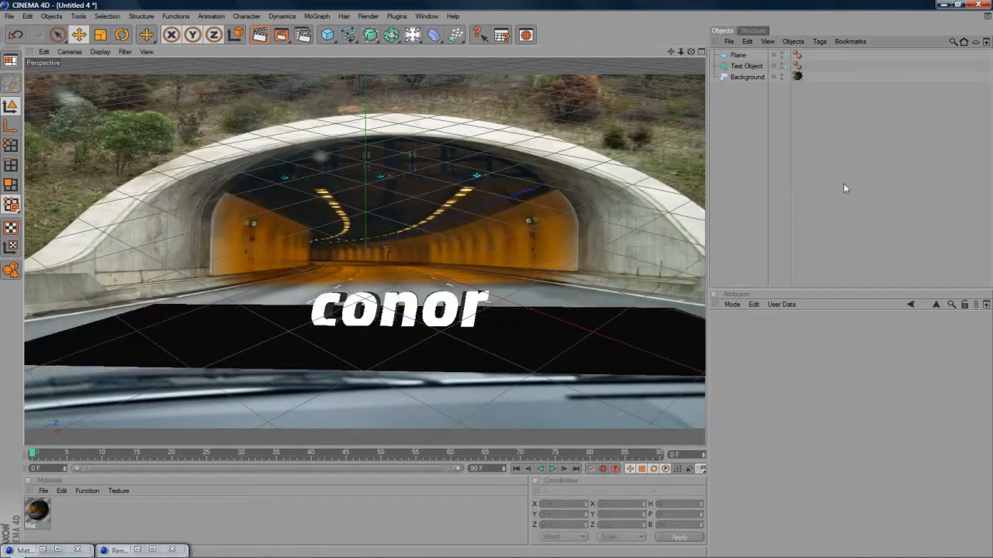
pyautogui.click(425, 363)
pyautogui.moveTo(397, 239); pyautogui.dragTo(397, 246)
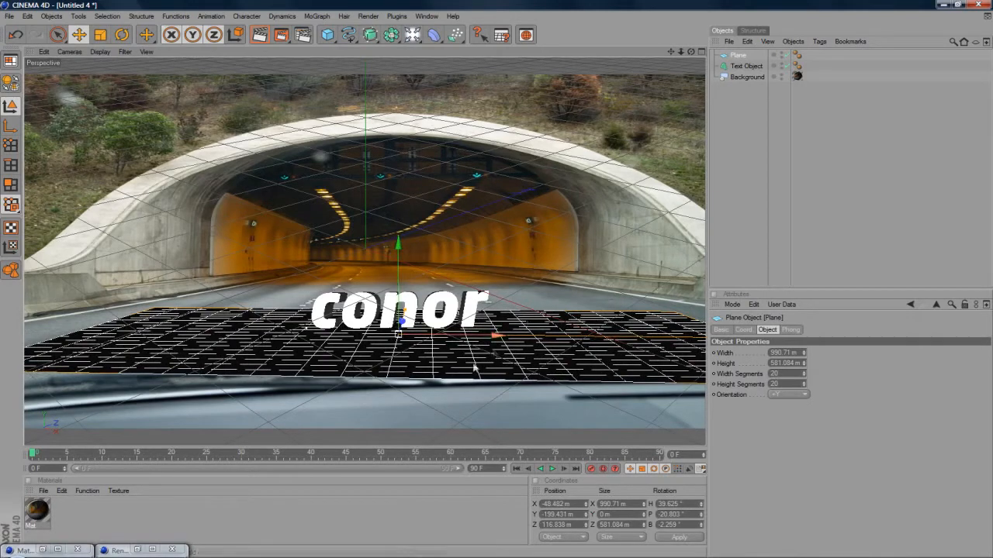
# Step: Copy the Background object's frontal-projection texture tag onto the plane and render a preview of the view
pyautogui.click(796, 76)
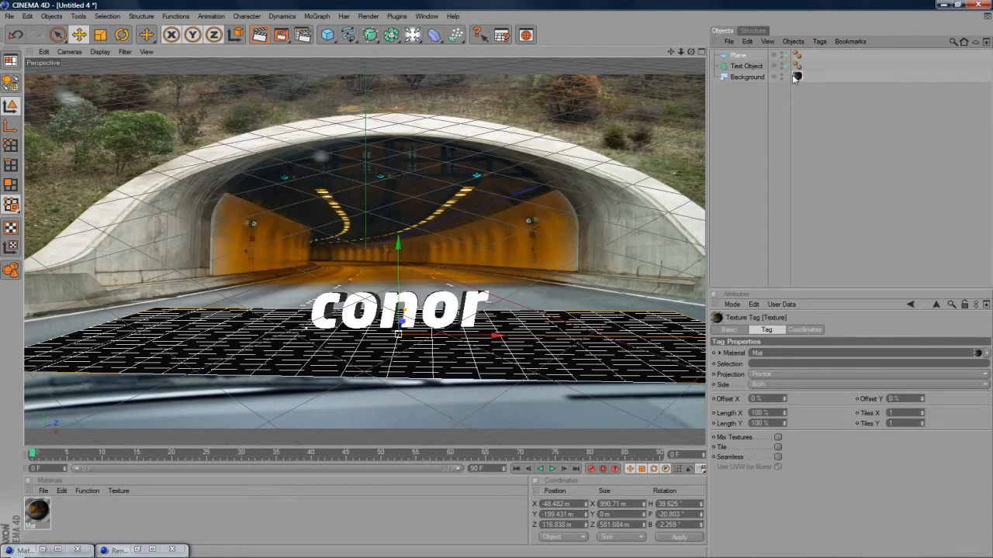
pyautogui.keyDown('ctrl'); pyautogui.moveTo(796, 77); pyautogui.dragTo(741, 55); pyautogui.keyUp('ctrl')
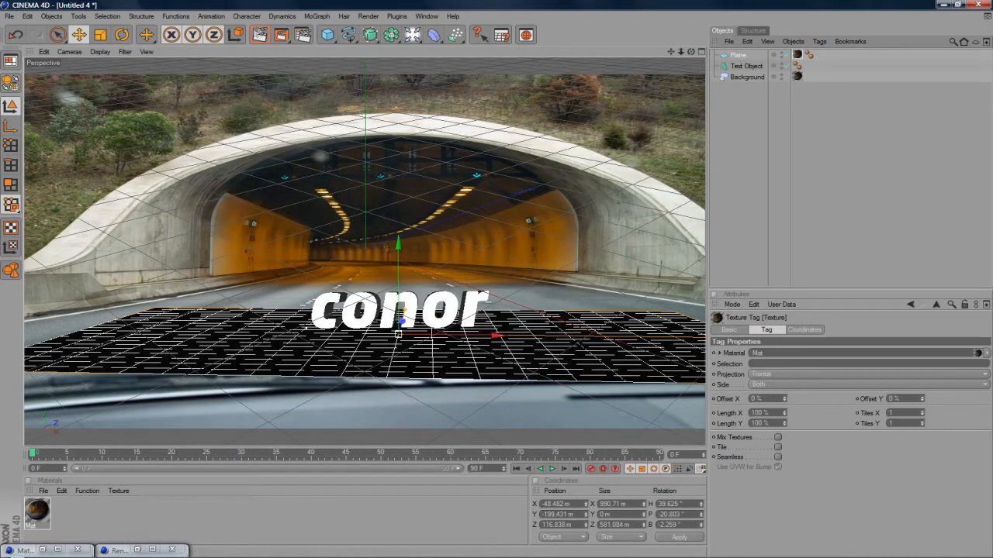
pyautogui.click(261, 37)
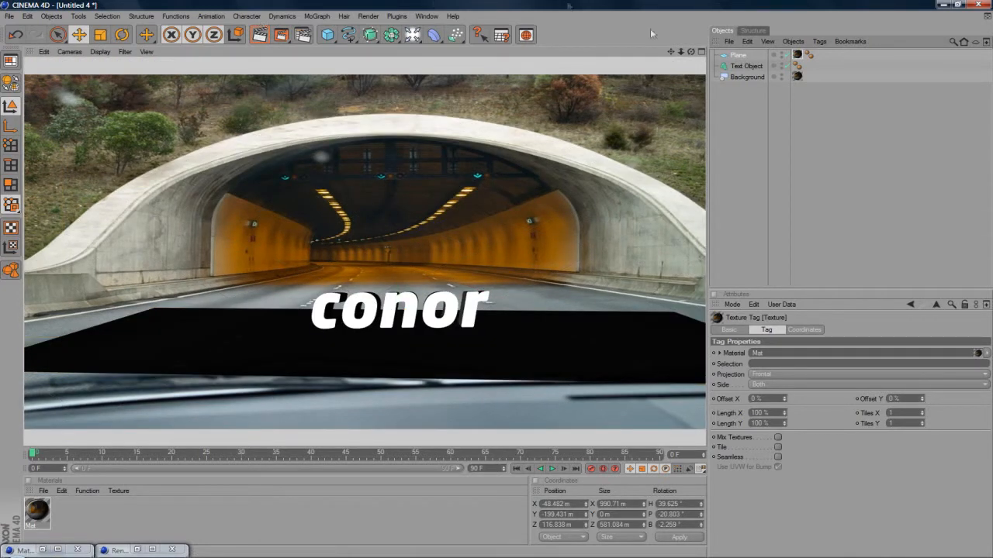
# Step: Add a Compositing tag to the plane with Compositing Background enabled, and render a preview of the view
pyautogui.click(737, 57)
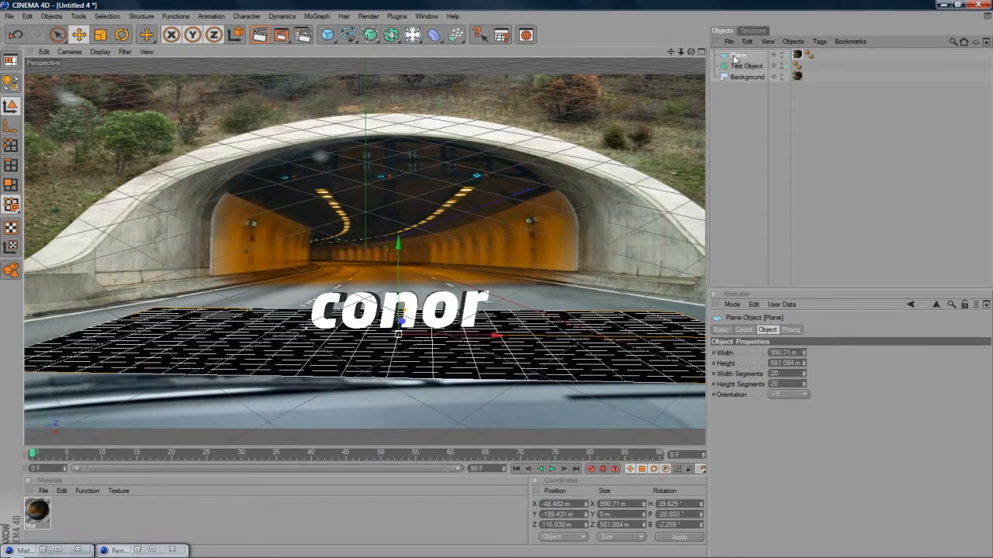
pyautogui.rightClick(734, 59)
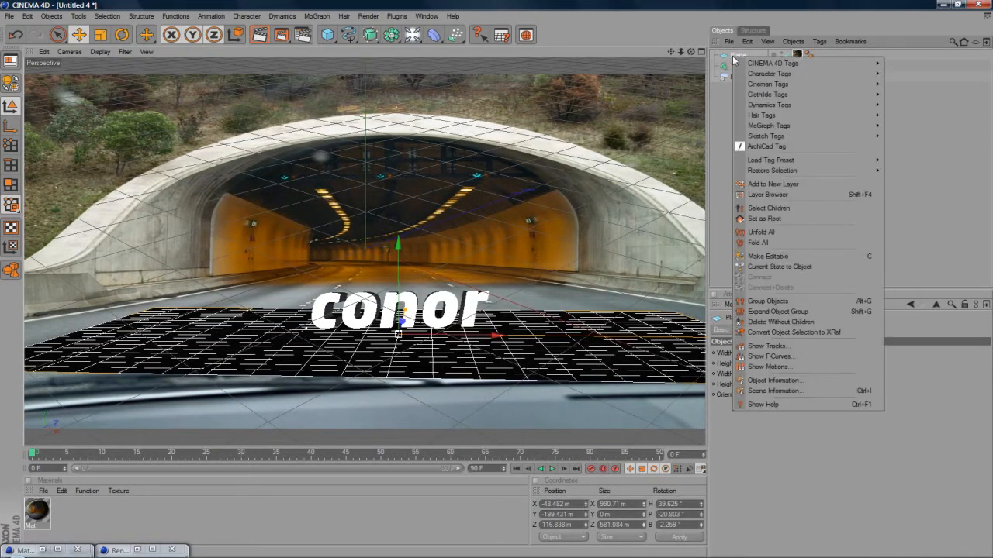
pyautogui.moveTo(763, 67)
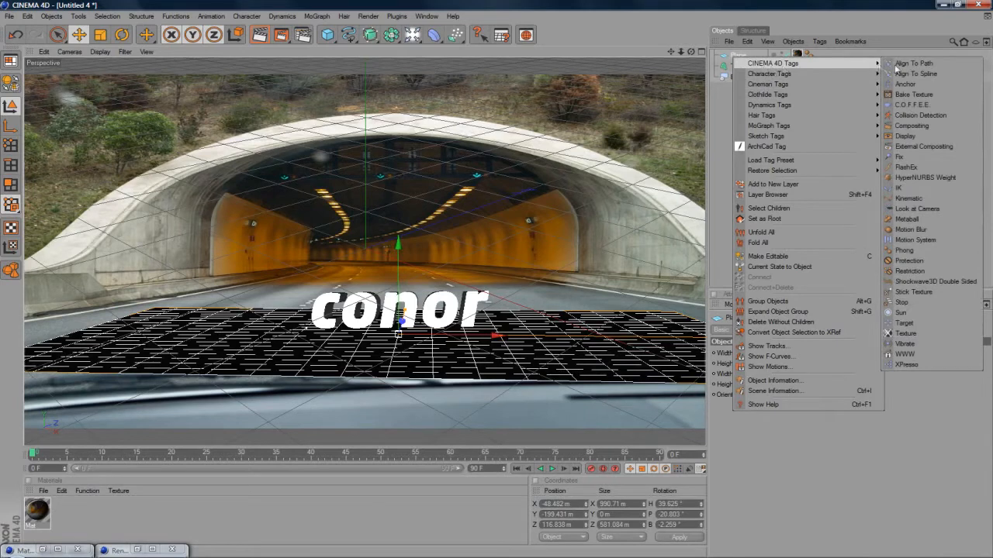
pyautogui.click(911, 126)
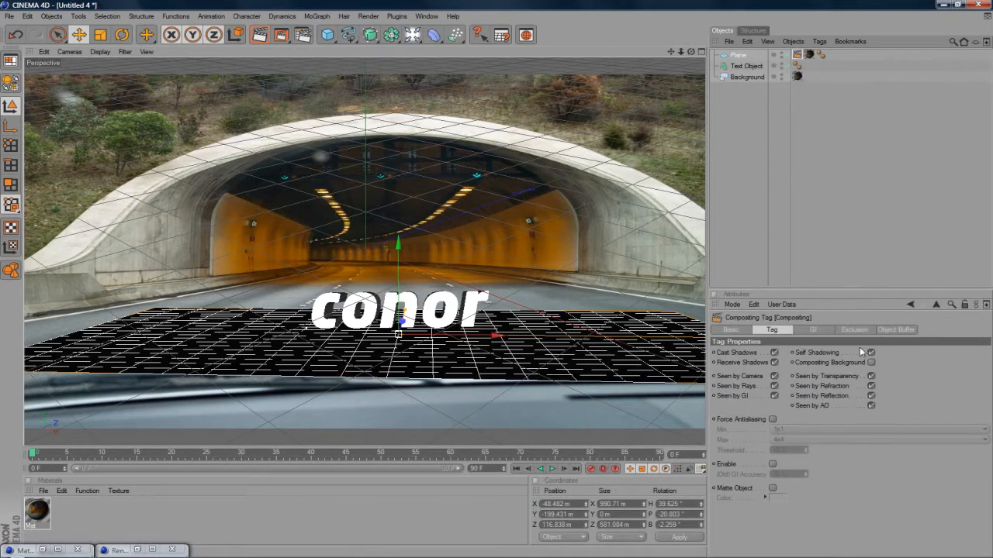
pyautogui.click(871, 364)
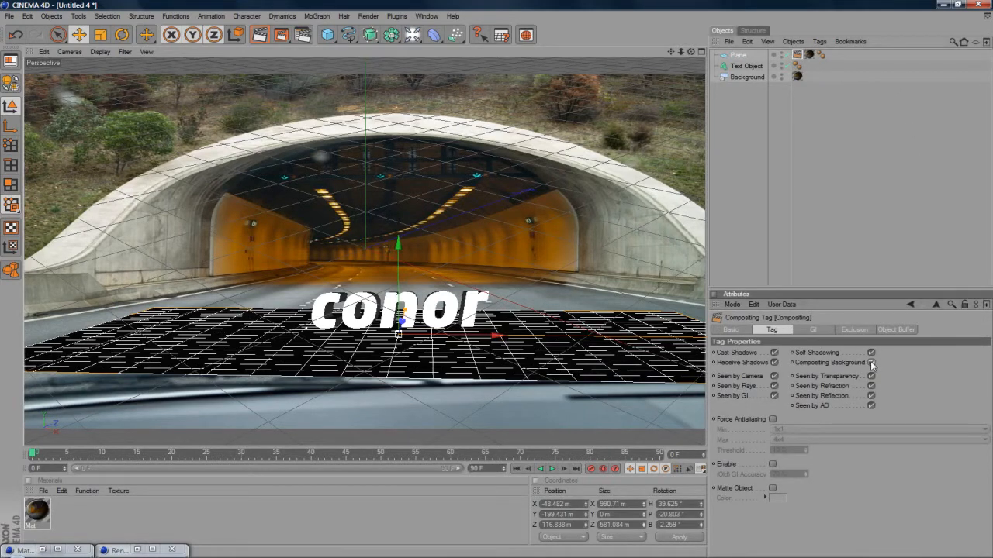
pyautogui.click(785, 153)
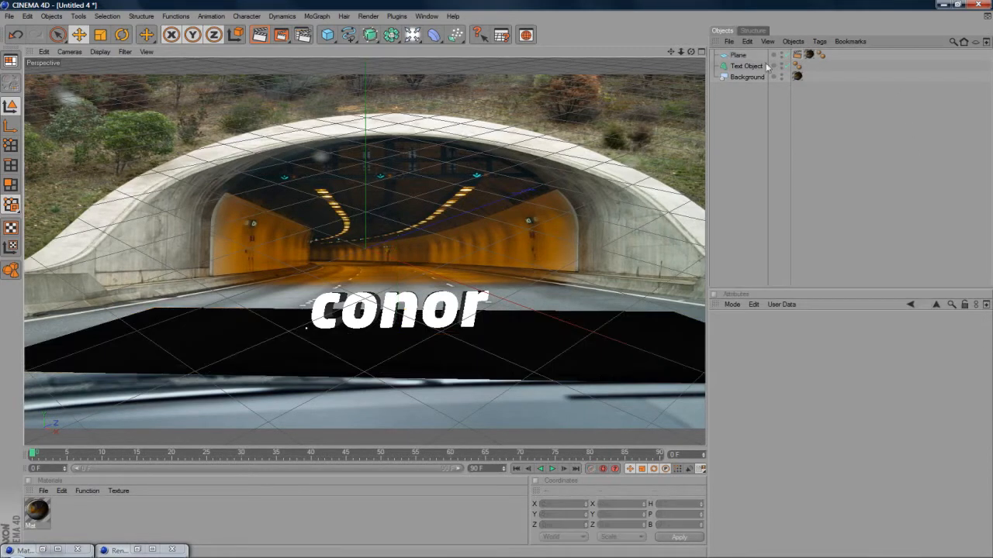
pyautogui.click(260, 36)
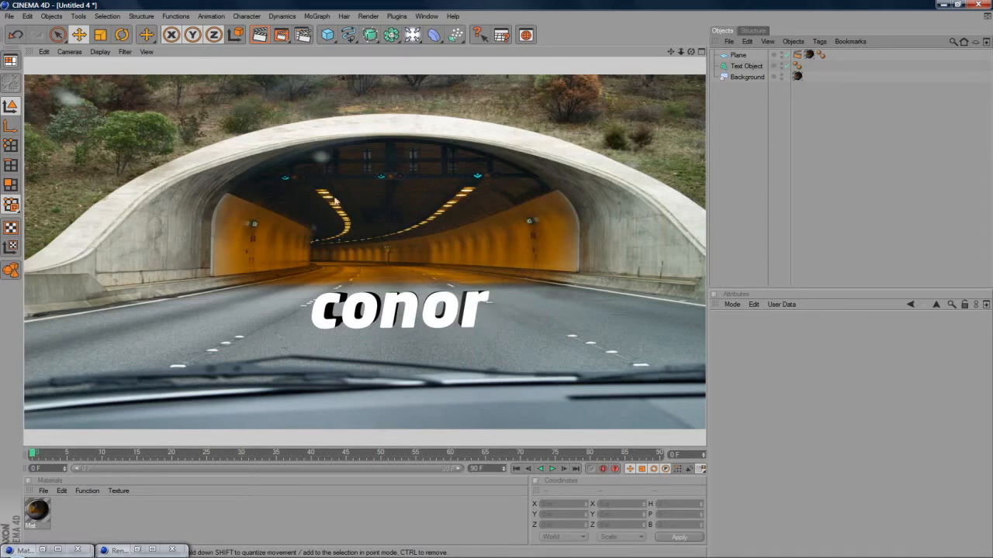
# Step: Test the lettering's shadow with a temporary omni light raised to about Y 47 m using Shadow Maps (Soft), and delete the light
pyautogui.click(478, 34)
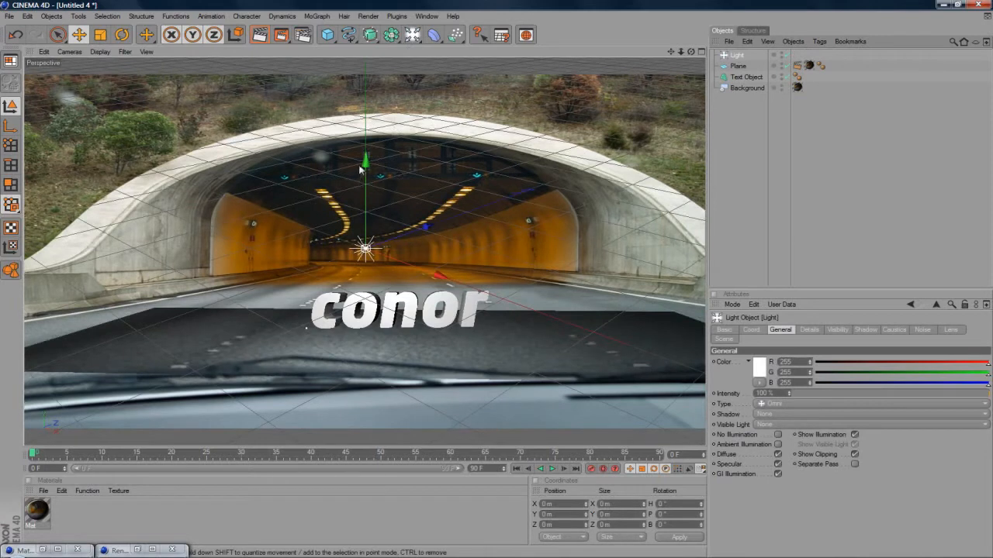
pyautogui.moveTo(366, 130); pyautogui.dragTo(366, 125)
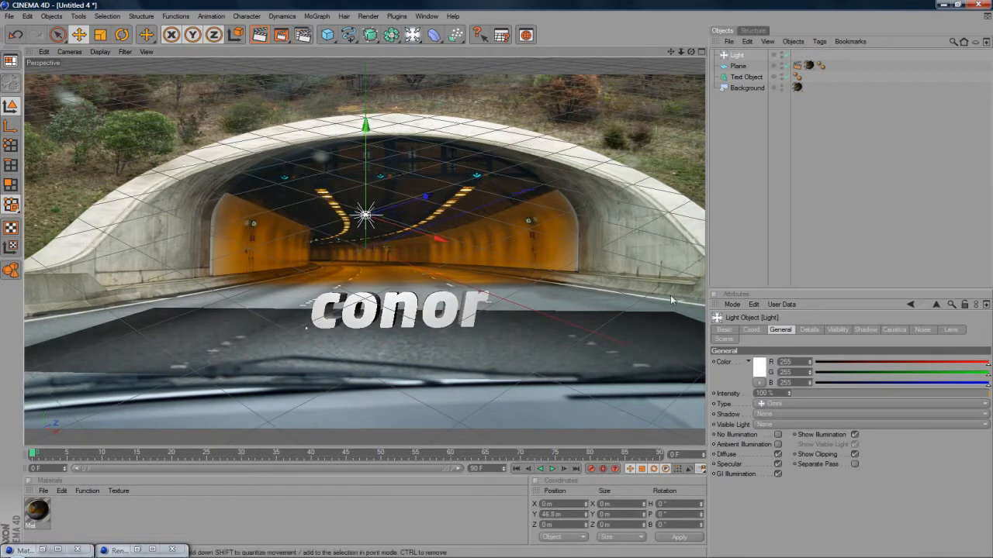
pyautogui.click(788, 413)
pyautogui.click(785, 422)
pyautogui.click(784, 416)
pyautogui.click(822, 424)
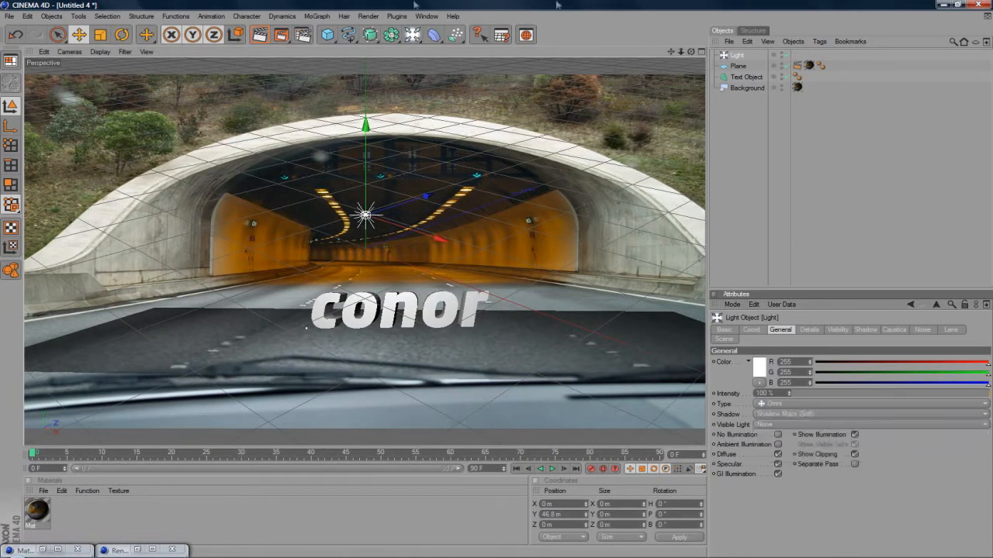
pyautogui.click(259, 36)
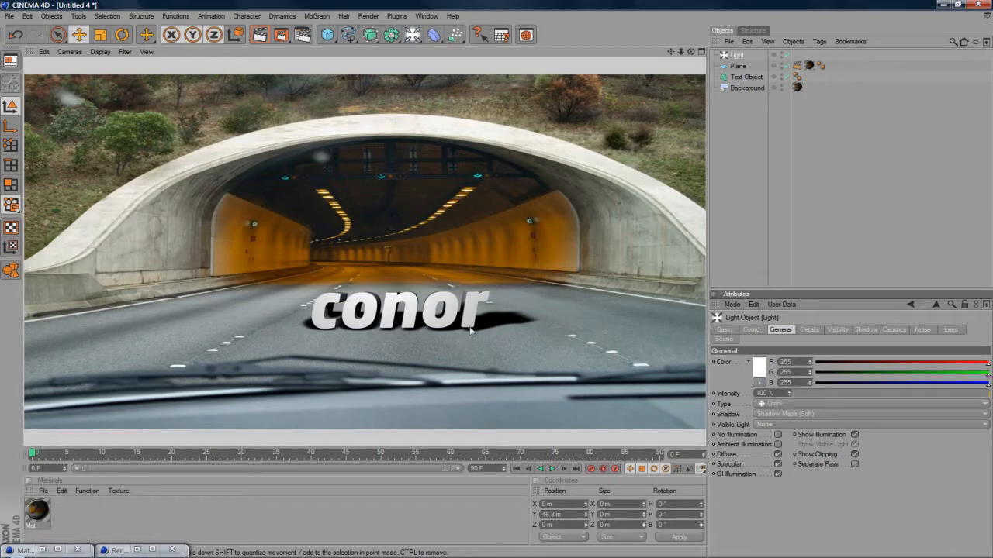
pyautogui.press('Delete')
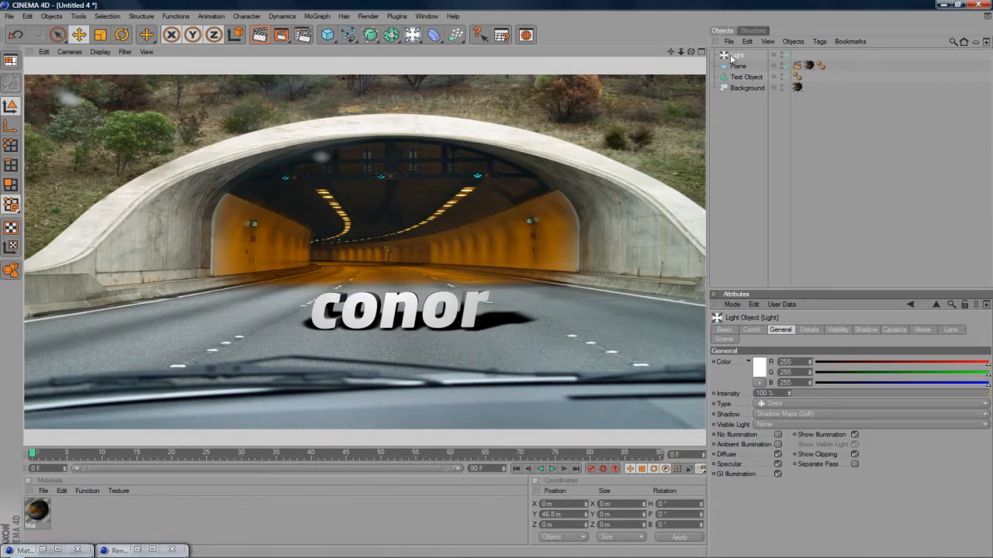
# Step: Add the Ambient Occlusion effect to the render settings with a maximum ray length of 140 m
pyautogui.click(368, 16)
pyautogui.click(388, 130)
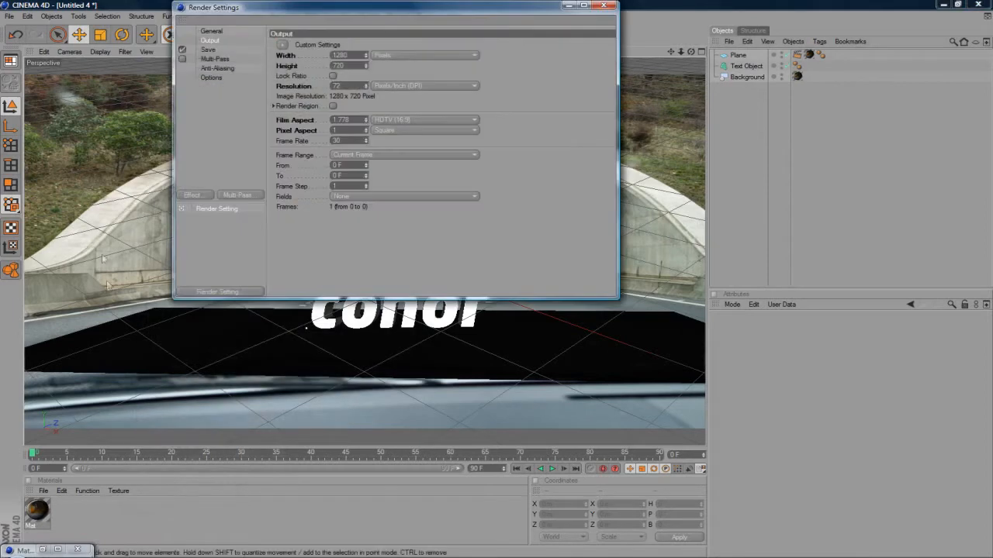
pyautogui.click(194, 195)
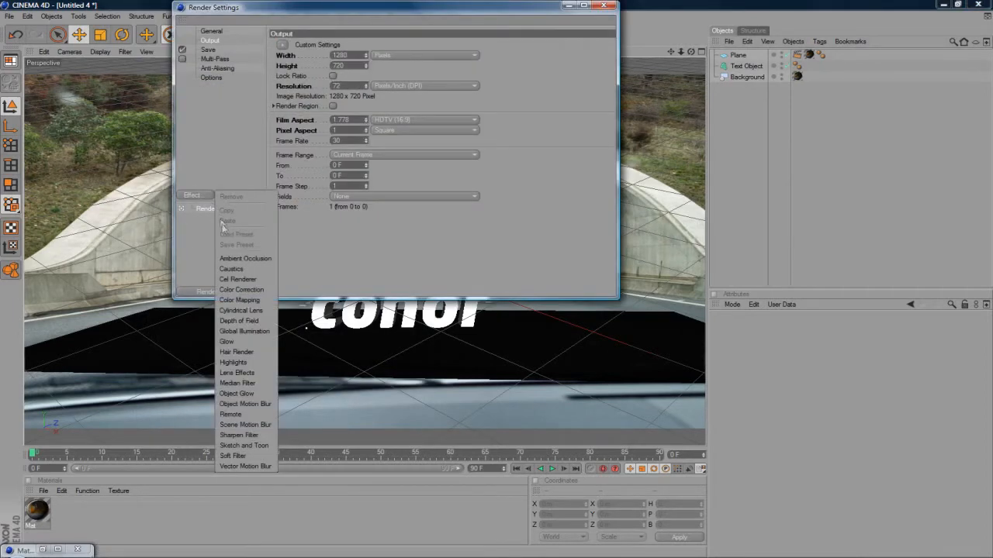
pyautogui.click(237, 258)
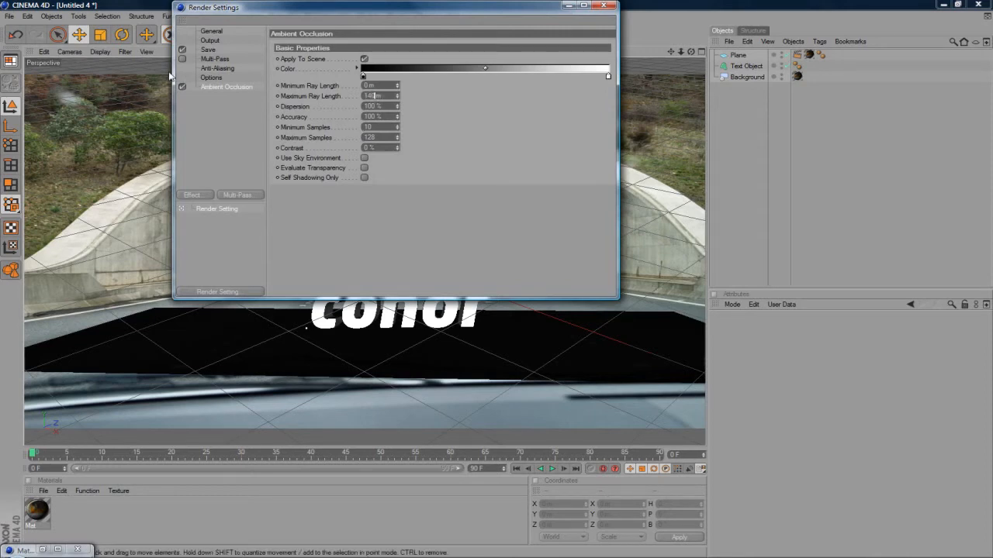
# Step: Set the ambient occlusion contrast to 35 % and render a preview of the view
pyautogui.press('Tab')
pyautogui.press('Tab')
pyautogui.press('Tab')
pyautogui.press('Tab')
pyautogui.press('Tab')
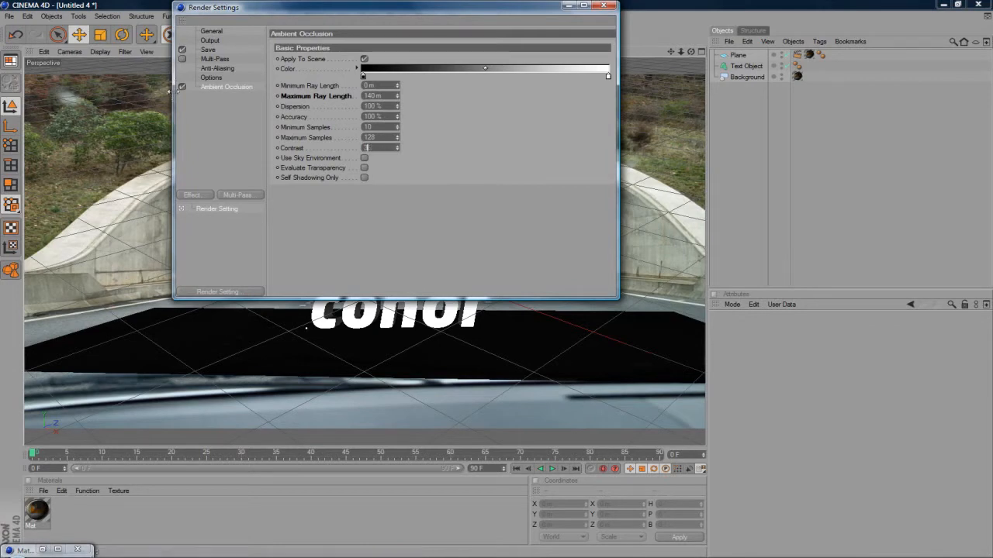
pyautogui.write('35')
pyautogui.press('Return')
pyautogui.click(604, 7)
pyautogui.click(259, 34)
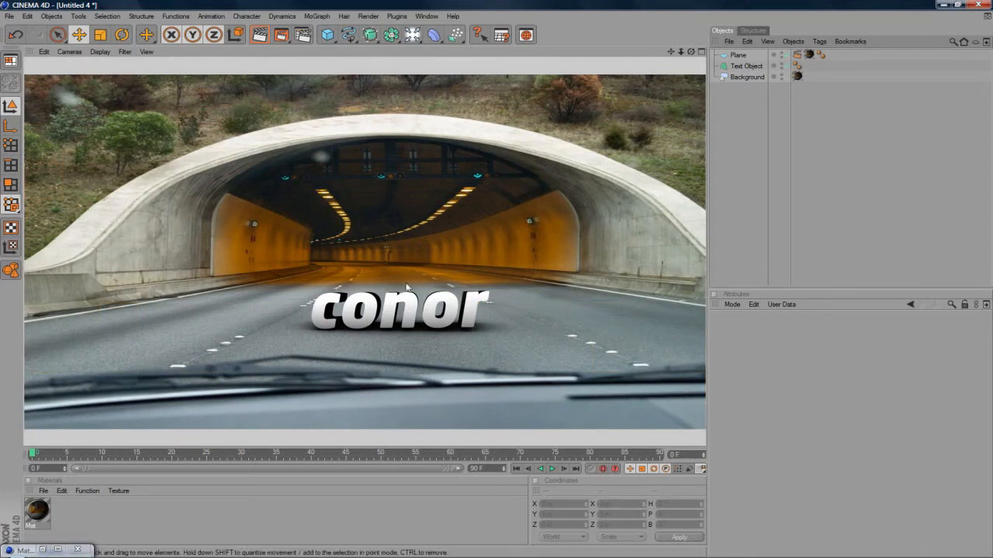
# Step: Create a new material and set its color to near-black, about RGB 16, 16, 16
pyautogui.doubleClick(77, 511)
pyautogui.doubleClick(36, 510)
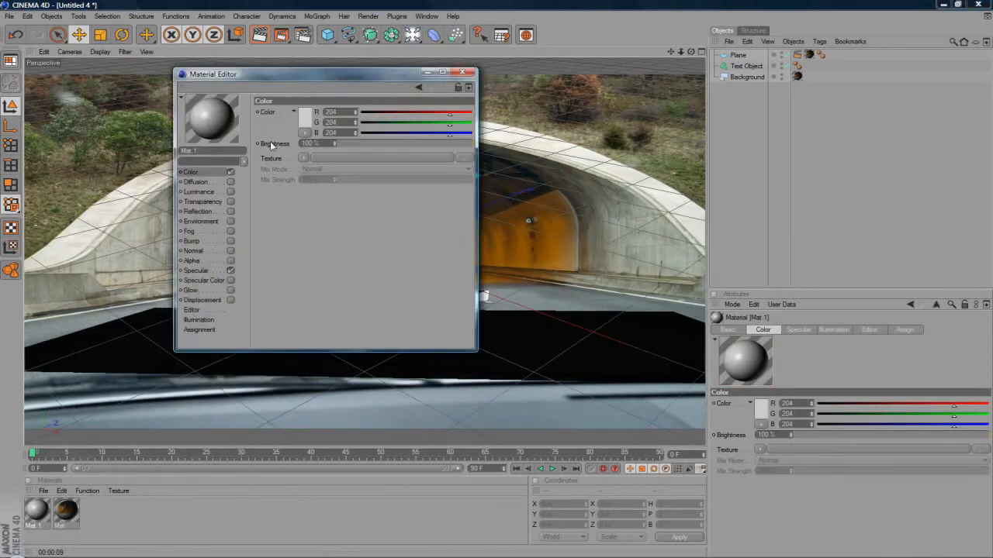
pyautogui.click(311, 115)
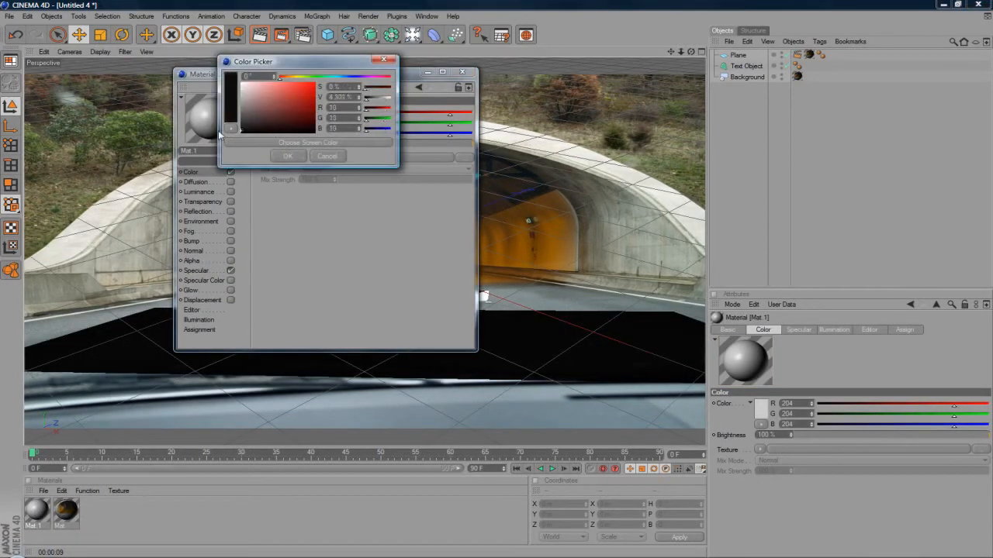
pyautogui.moveTo(219, 132)
pyautogui.mouseDown()
pyautogui.moveTo(240, 128)
pyautogui.moveTo(229, 130)
pyautogui.mouseUp()
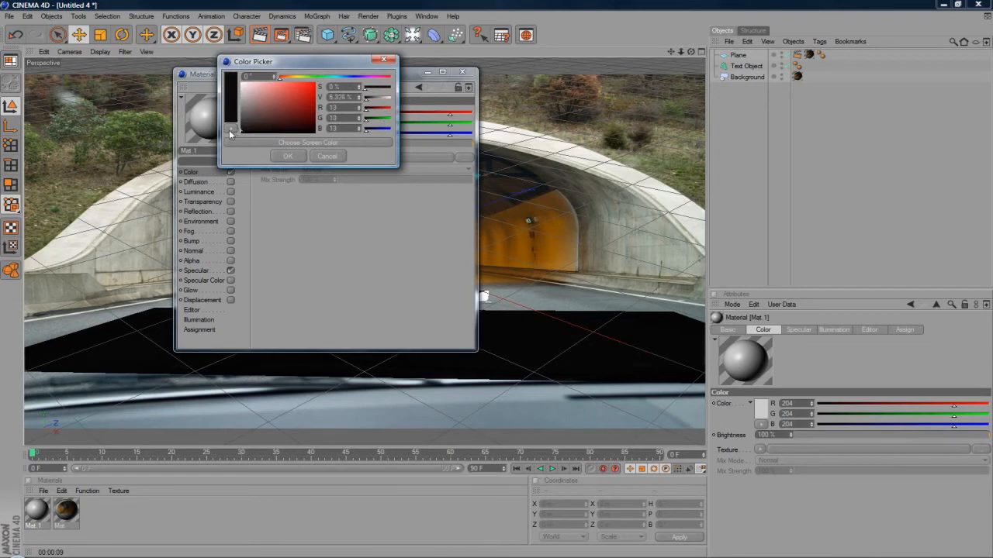
pyautogui.click(287, 156)
pyautogui.click(462, 71)
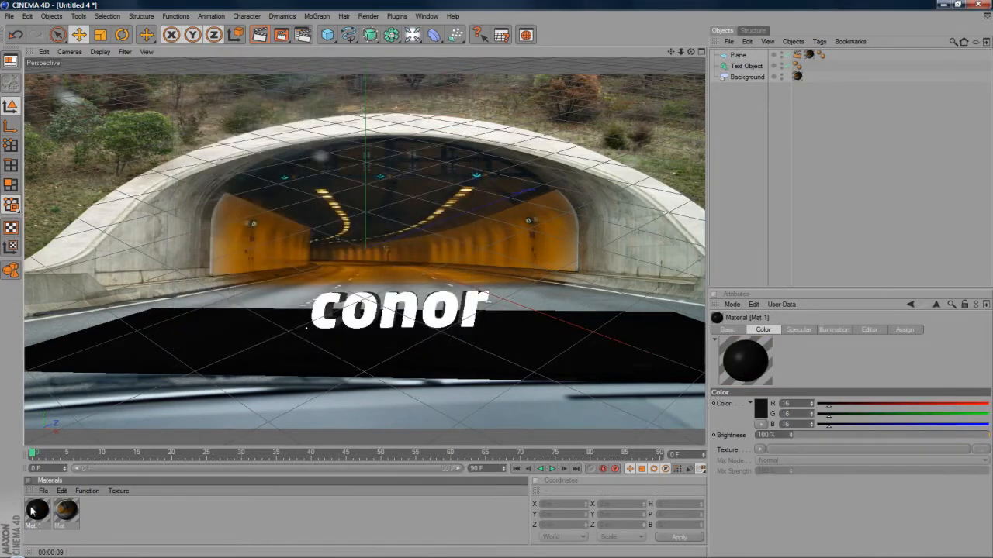
# Step: Create another material, load a Gradient shader as its Color texture, and open the gradient's properties
pyautogui.doubleClick(94, 510)
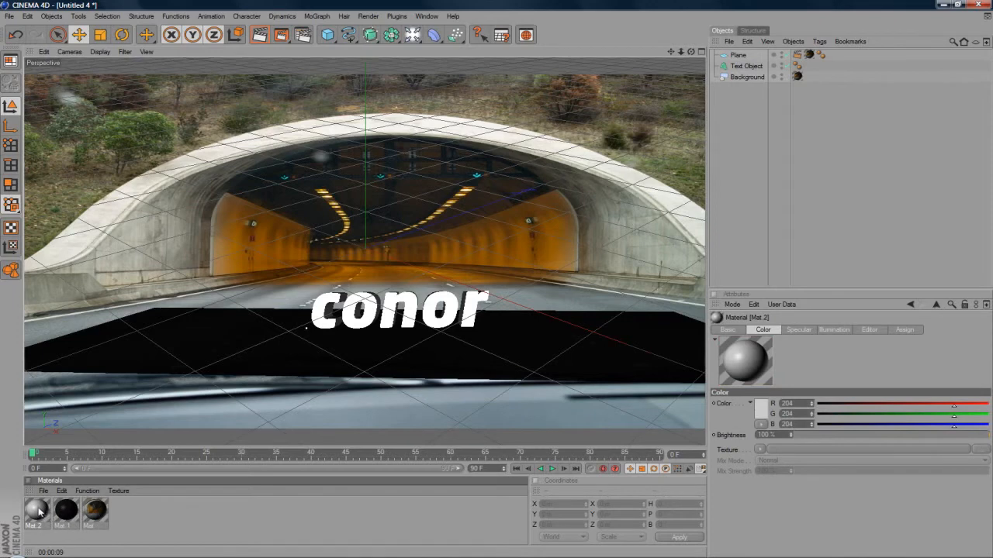
pyautogui.doubleClick(37, 511)
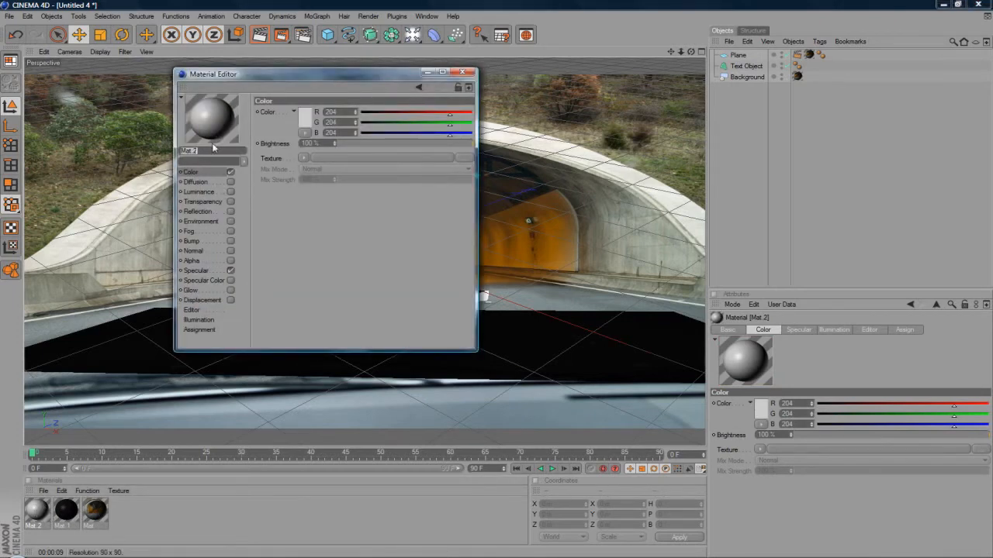
pyautogui.click(303, 157)
pyautogui.click(314, 283)
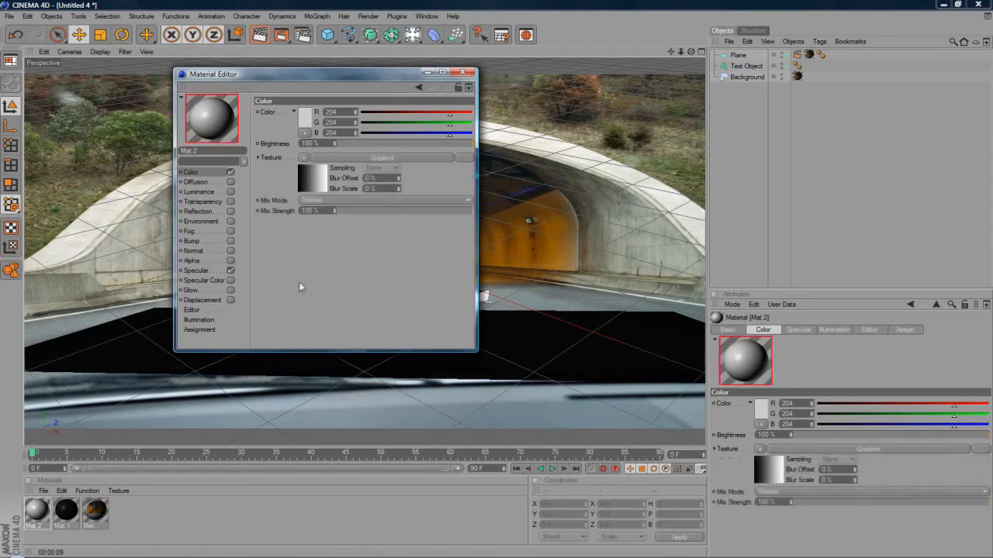
pyautogui.click(314, 182)
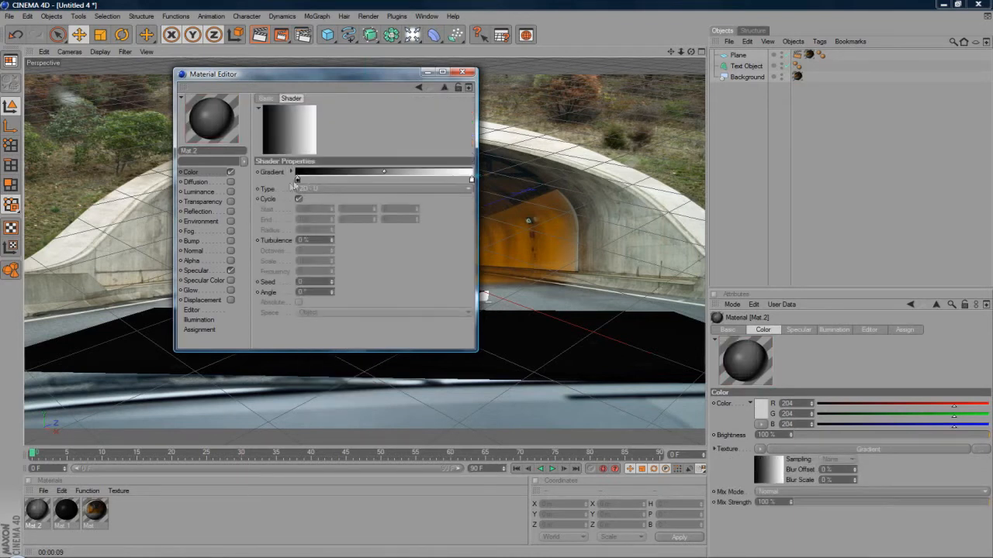
# Step: Recolor the gradient's black knot to a bright light blue and its white knot to a fully saturated blue with hue about 203°
pyautogui.doubleClick(297, 181)
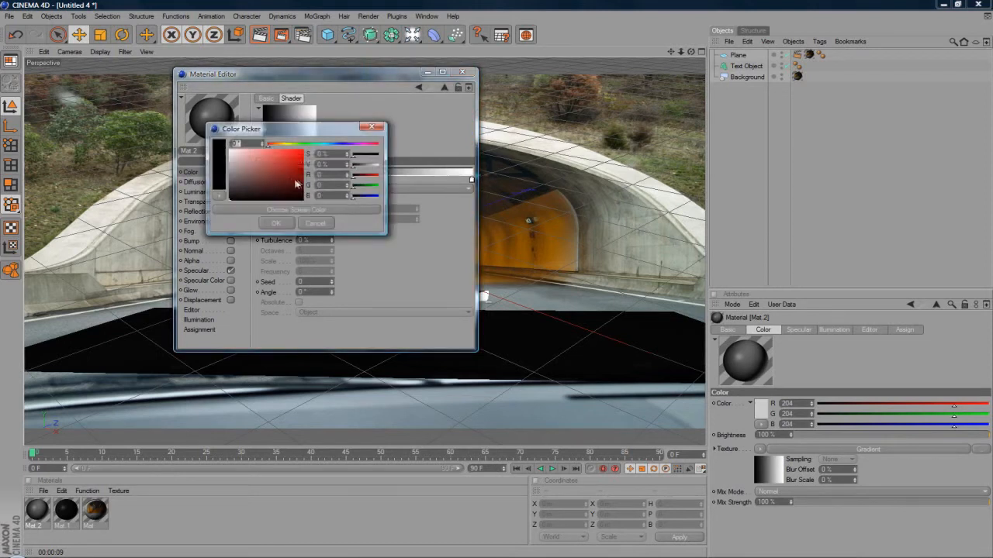
pyautogui.click(326, 147)
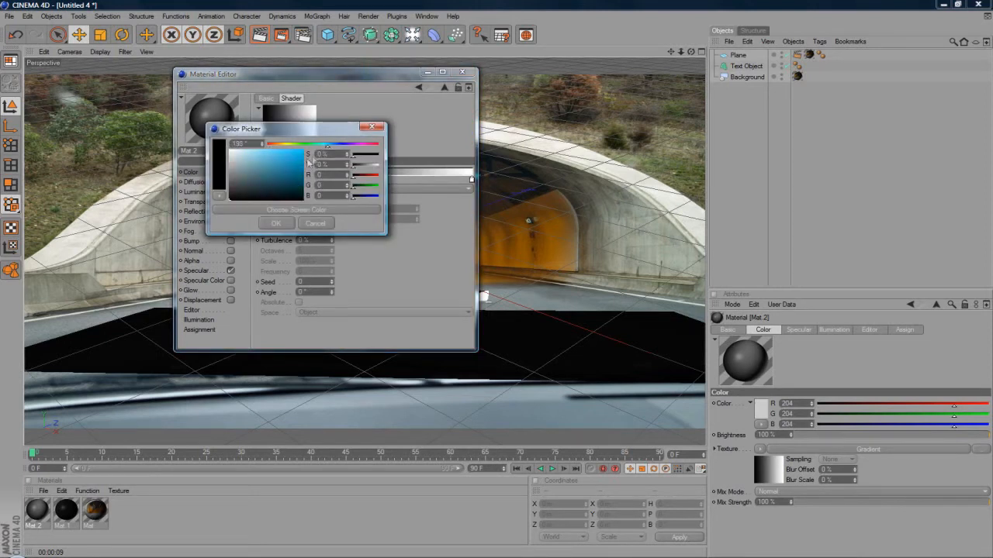
pyautogui.moveTo(301, 156); pyautogui.dragTo(314, 149)
pyautogui.click(276, 223)
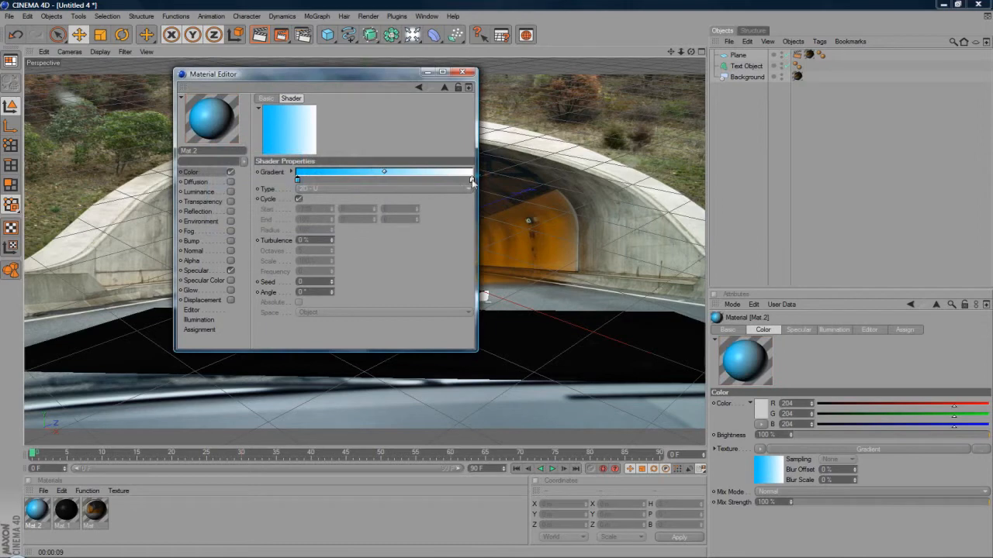
pyautogui.doubleClick(471, 180)
pyautogui.click(504, 144)
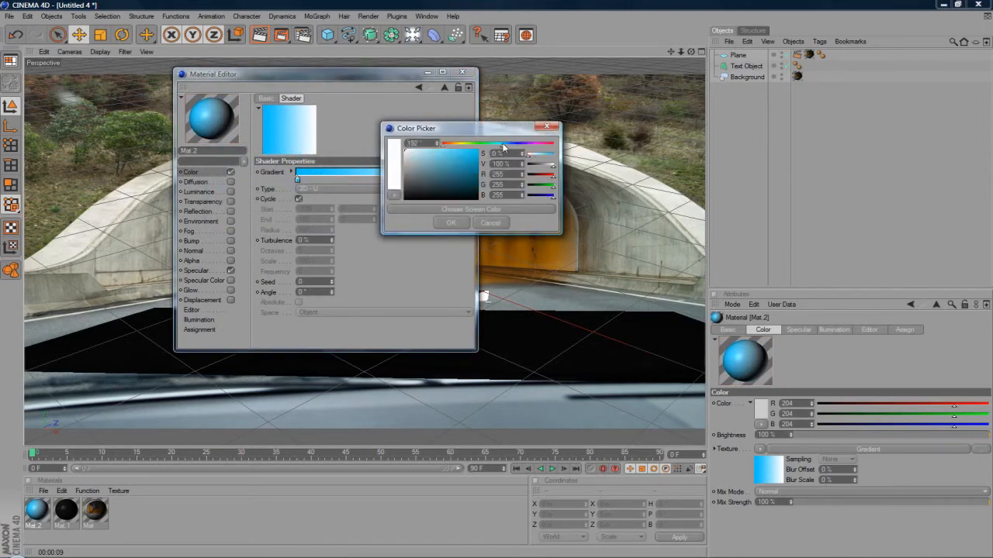
pyautogui.click(479, 152)
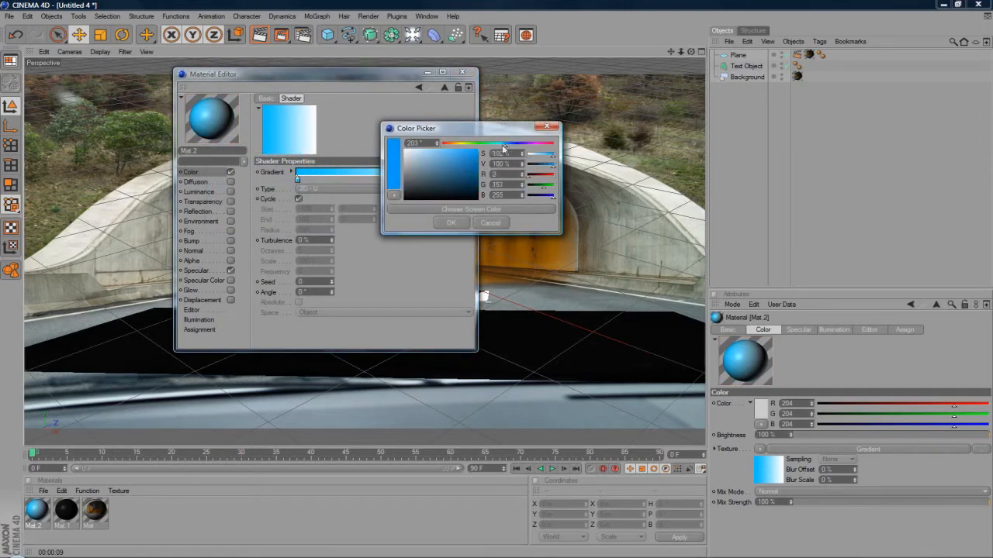
pyautogui.click(450, 223)
# Step: Copy the gradient from the blue material's Color channel, enable Luminance, and paste it there as the texture
pyautogui.click(192, 173)
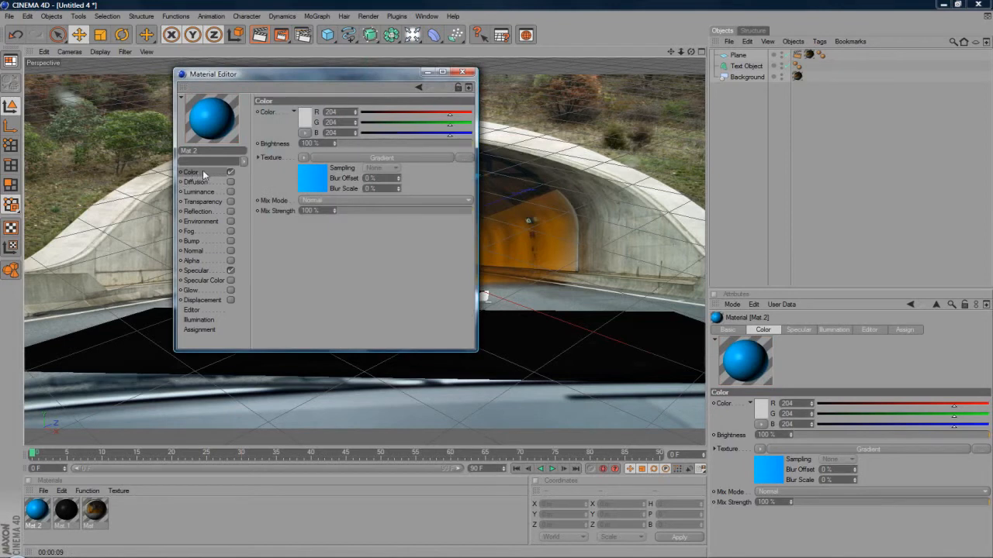
pyautogui.click(303, 158)
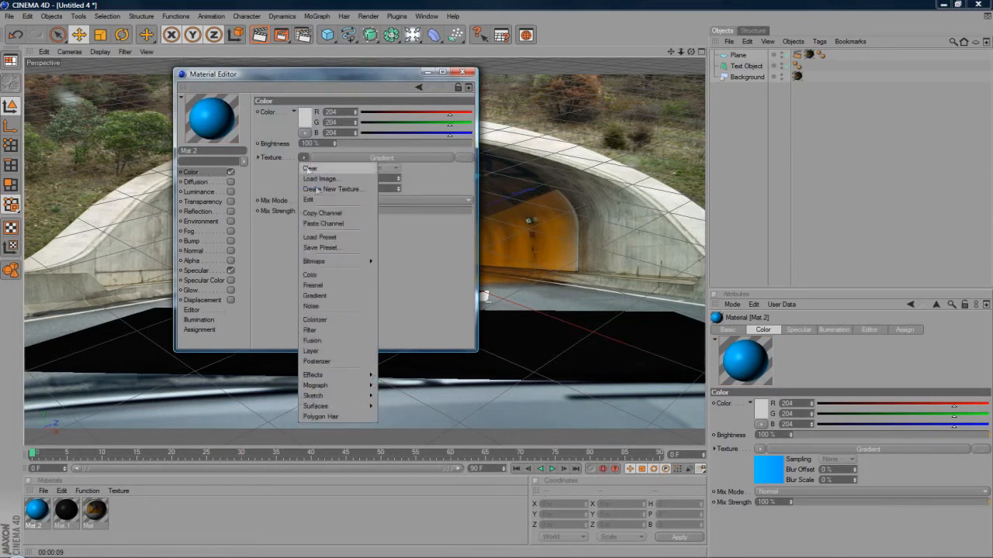
pyautogui.click(321, 214)
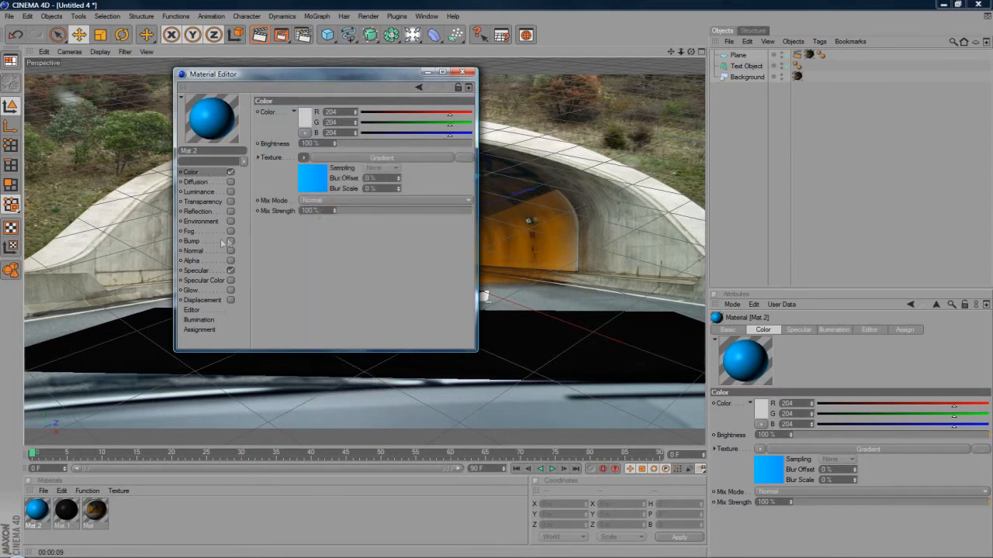
pyautogui.click(230, 191)
pyautogui.click(304, 158)
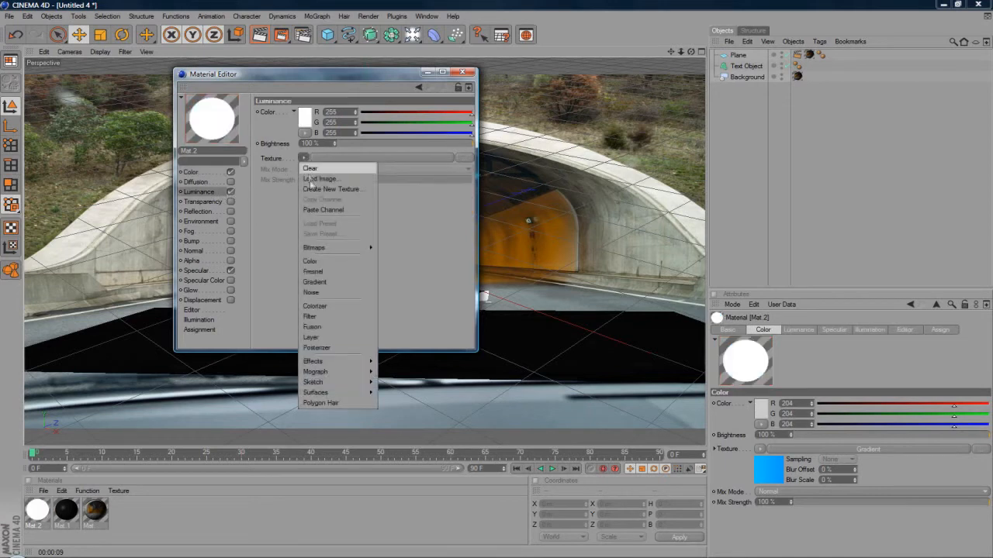
pyautogui.click(307, 210)
pyautogui.click(208, 173)
pyautogui.click(194, 192)
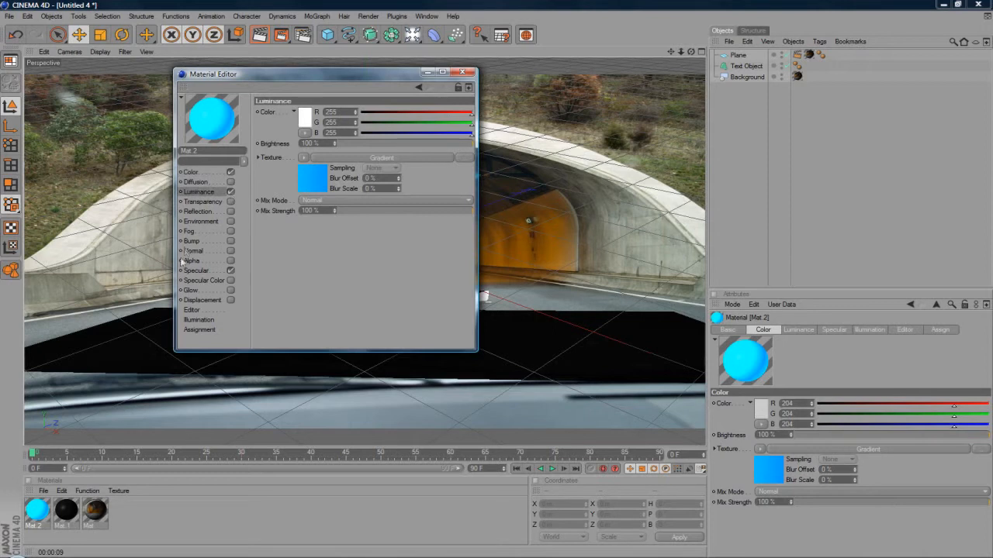
# Step: Enable Reflection on the blue gradient material and set its brightness to 0%
pyautogui.click(218, 211)
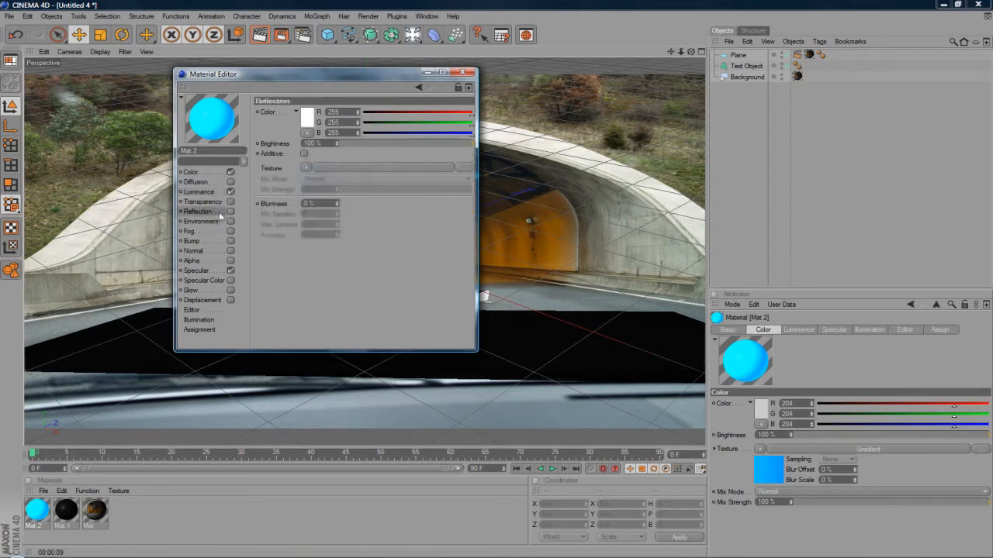
pyautogui.click(230, 212)
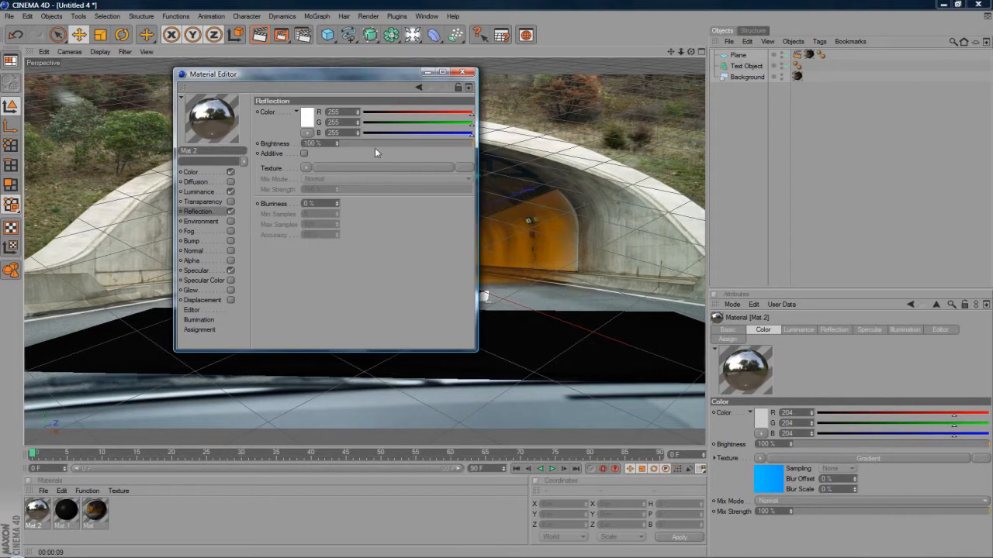
pyautogui.moveTo(372, 144); pyautogui.dragTo(264, 139)
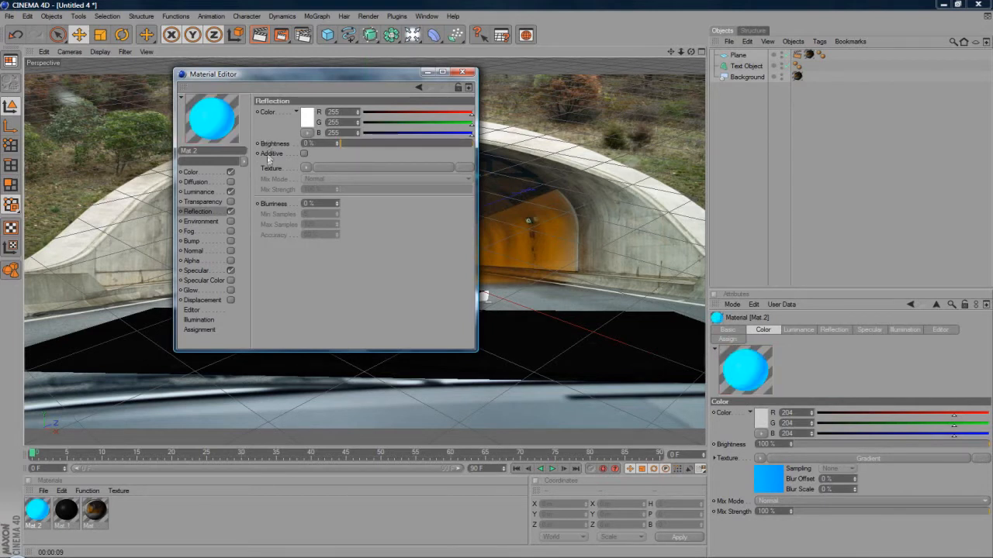
# Step: Load a Fresnel shader as the Reflection texture, set its mix strength to 34%, and close the material's editor
pyautogui.click(304, 168)
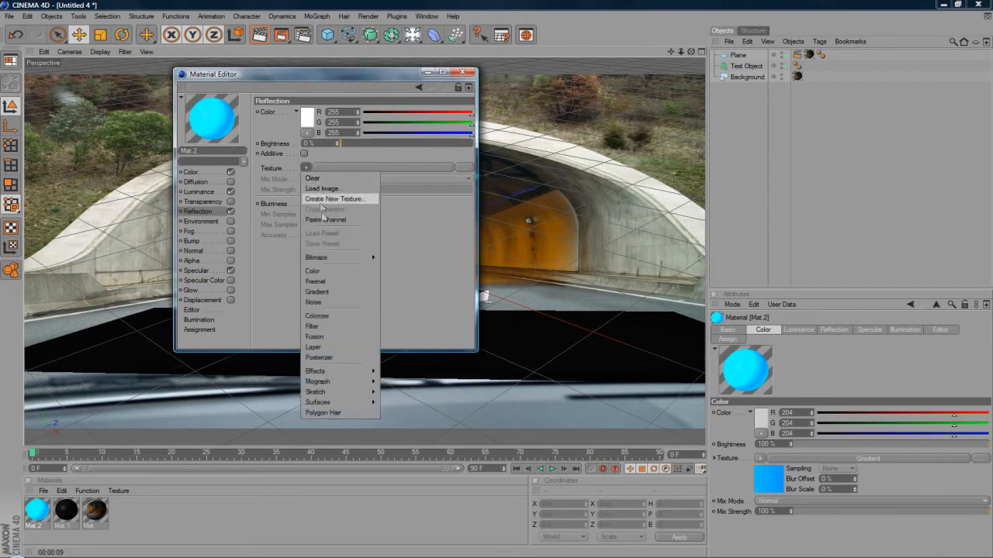
pyautogui.click(318, 279)
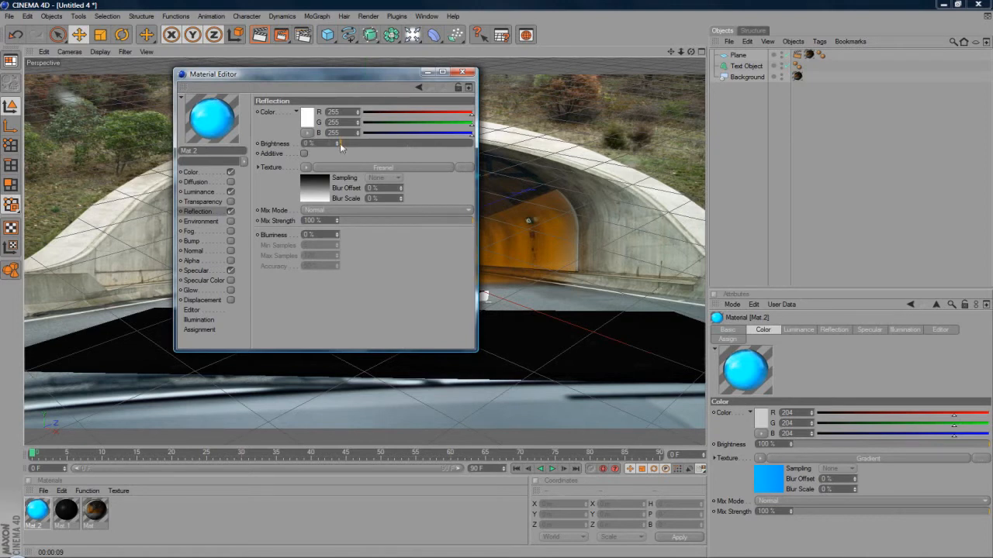
pyautogui.click(385, 222)
pyautogui.moveTo(387, 223); pyautogui.dragTo(385, 222)
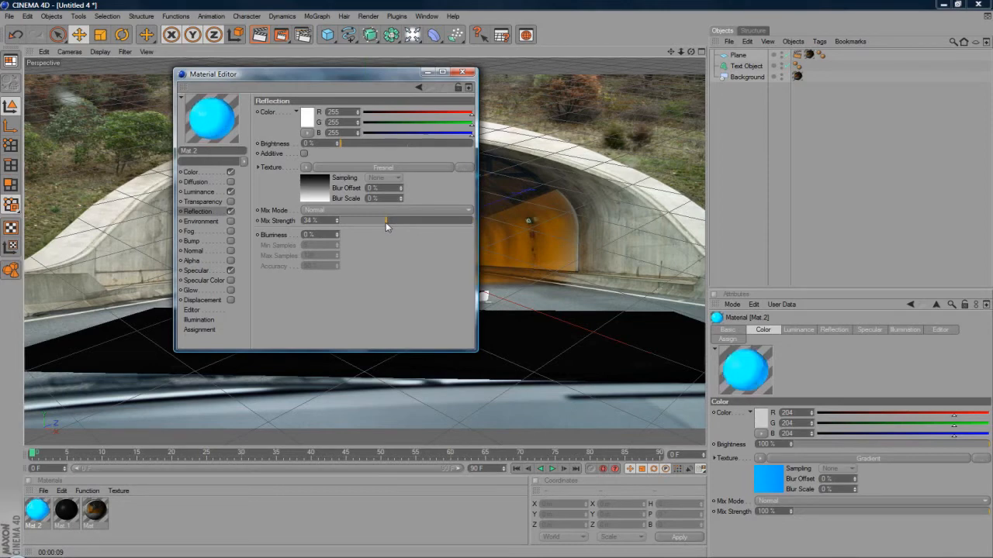
pyautogui.click(462, 73)
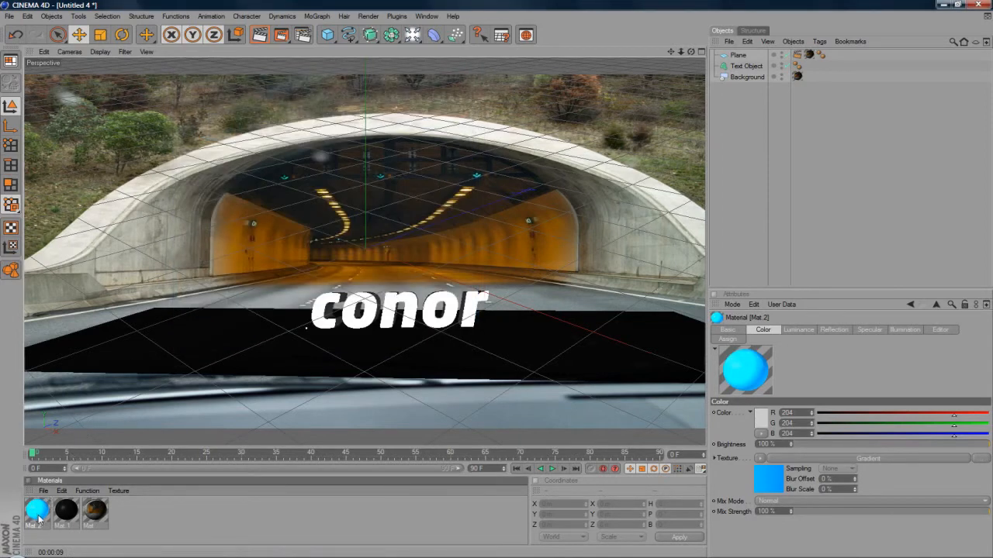
# Step: Apply the blue material and then the near-black material to the 3D text, and check the finished wallpaper on the desktop
pyautogui.moveTo(35, 520); pyautogui.dragTo(303, 330)
pyautogui.moveTo(70, 512); pyautogui.dragTo(315, 319)
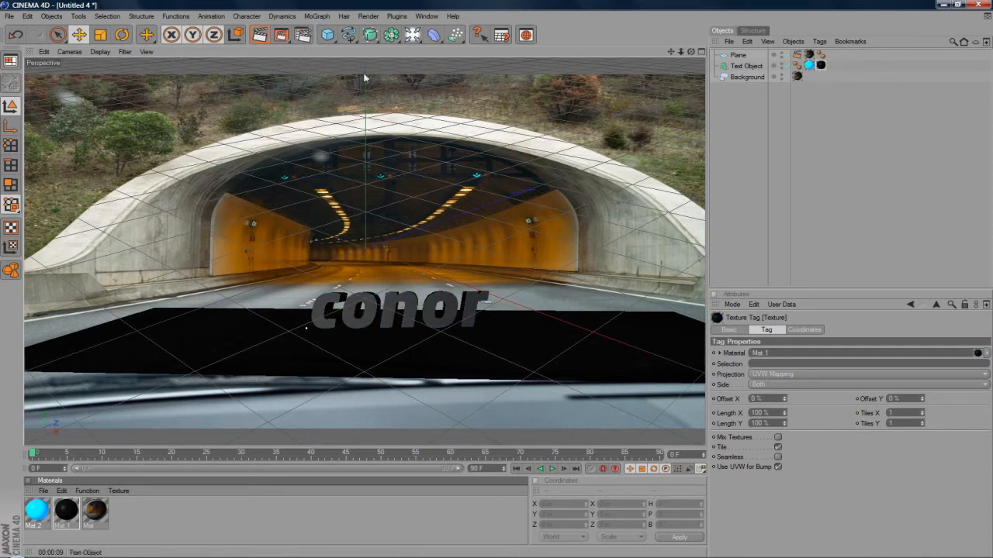
pyautogui.click(787, 132)
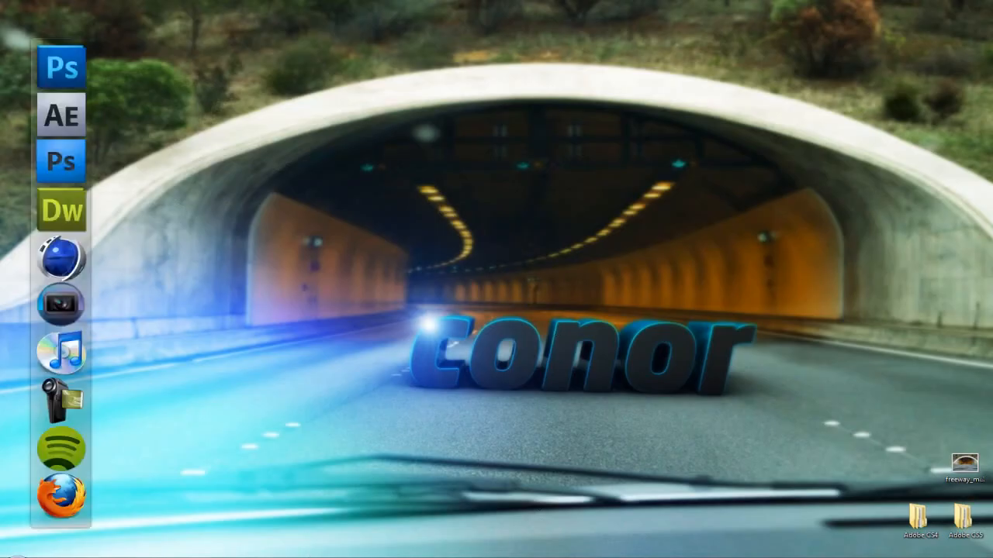
pyautogui.click(210, 557)
# Step: Restrict the text's near-black texture tag to the front faces by entering a selection name, and render the view
pyautogui.click(820, 65)
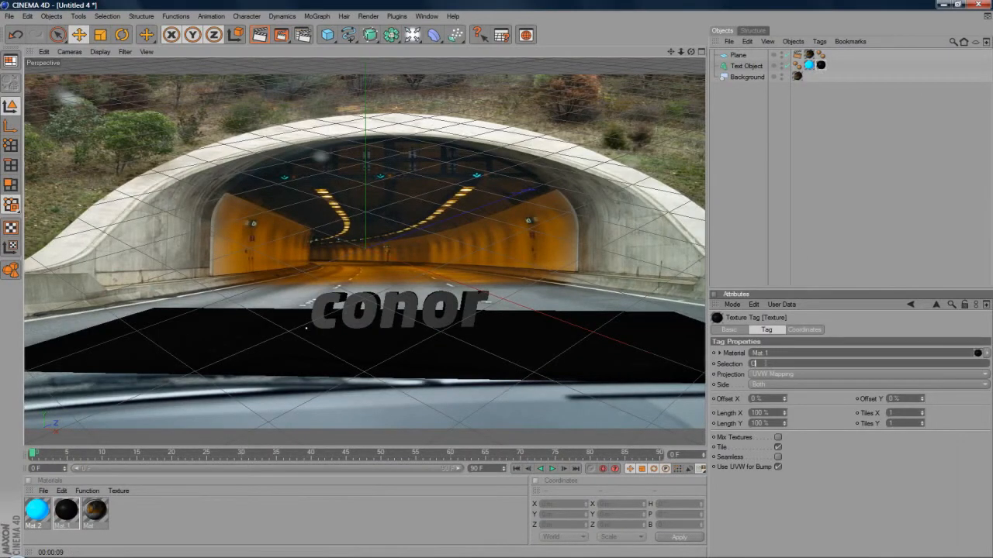
pyautogui.click(782, 187)
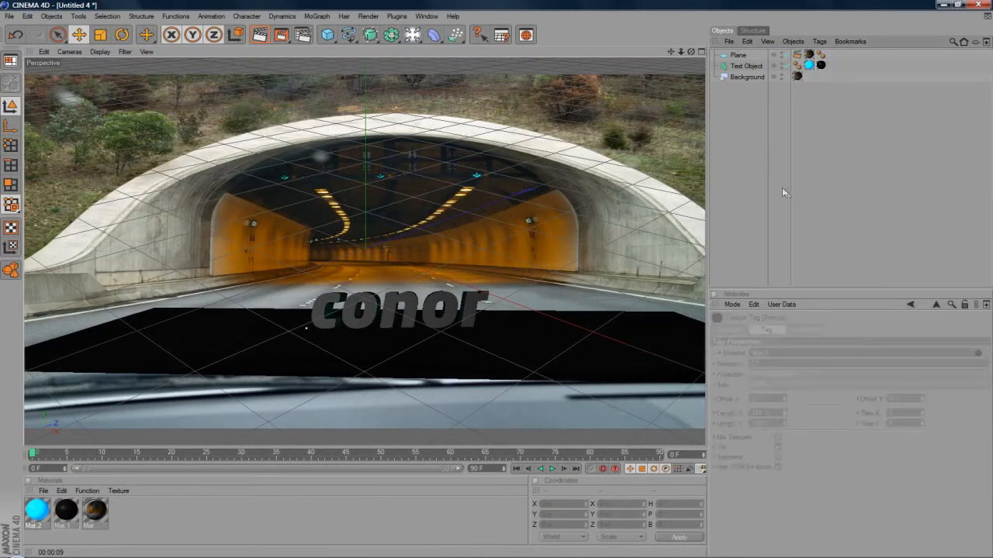
pyautogui.click(261, 34)
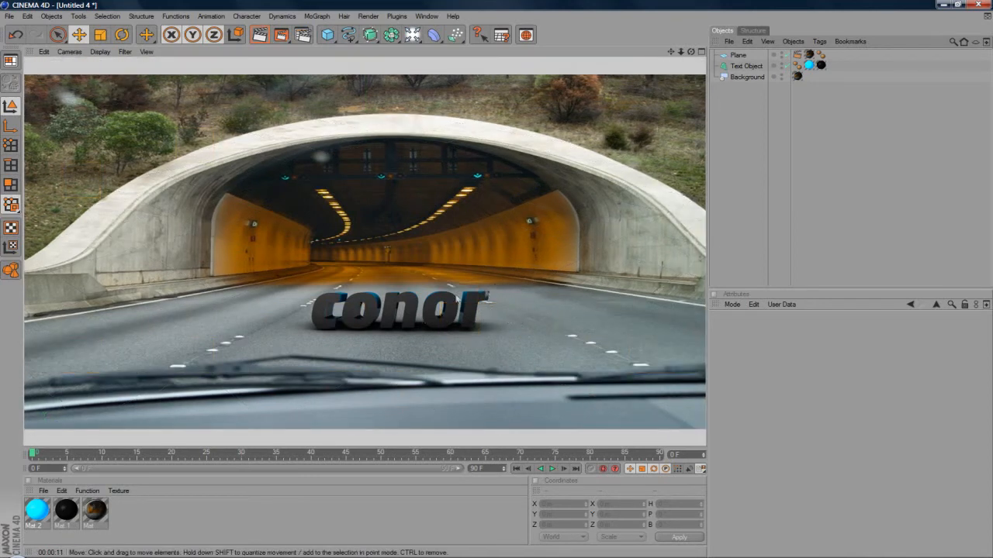
# Step: Set the text's start cap to Fillet Cap with 1 step and a 3 m radius
pyautogui.click(737, 66)
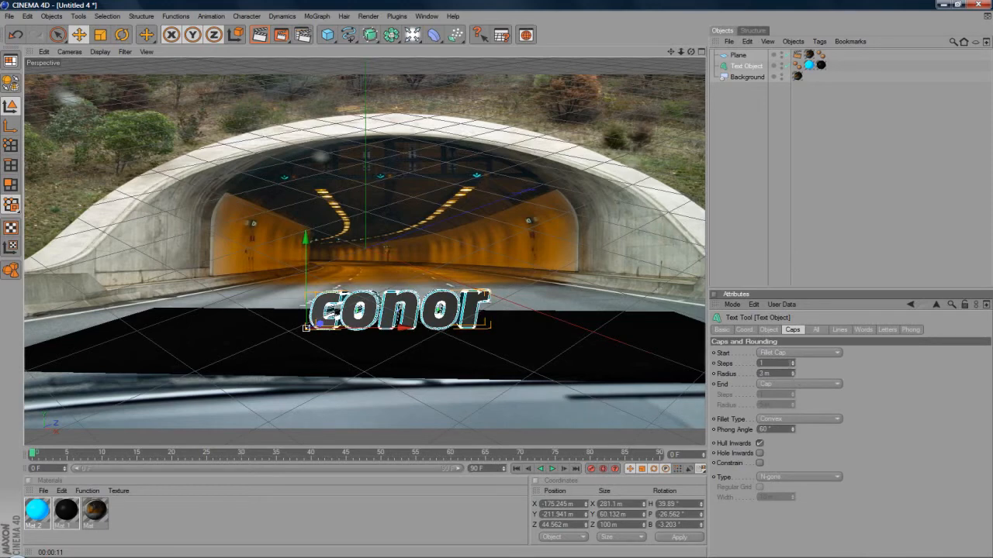
pyautogui.click(781, 175)
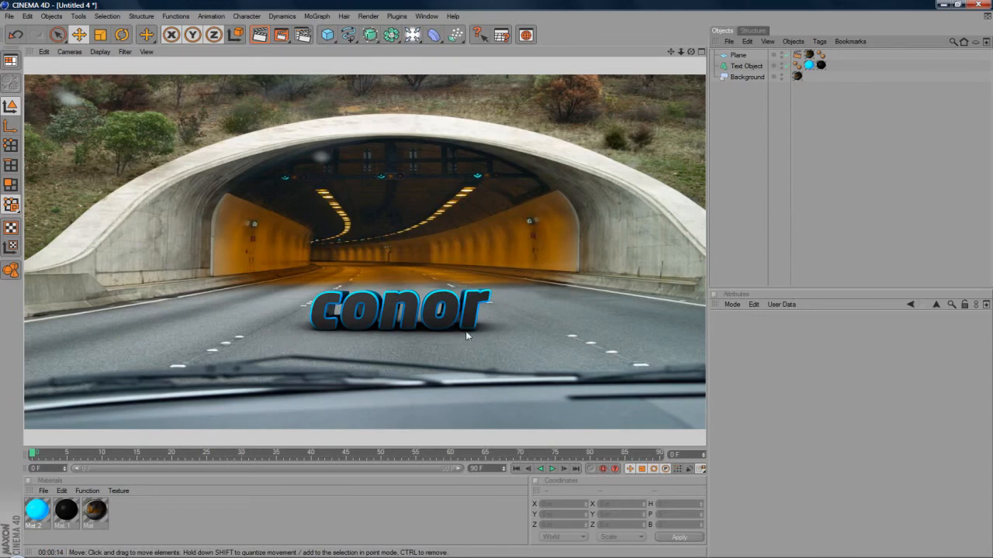
# Step: Rotate the text slightly to a bank angle of about -2.4° so it sits level on the road, and render the view
pyautogui.click(756, 67)
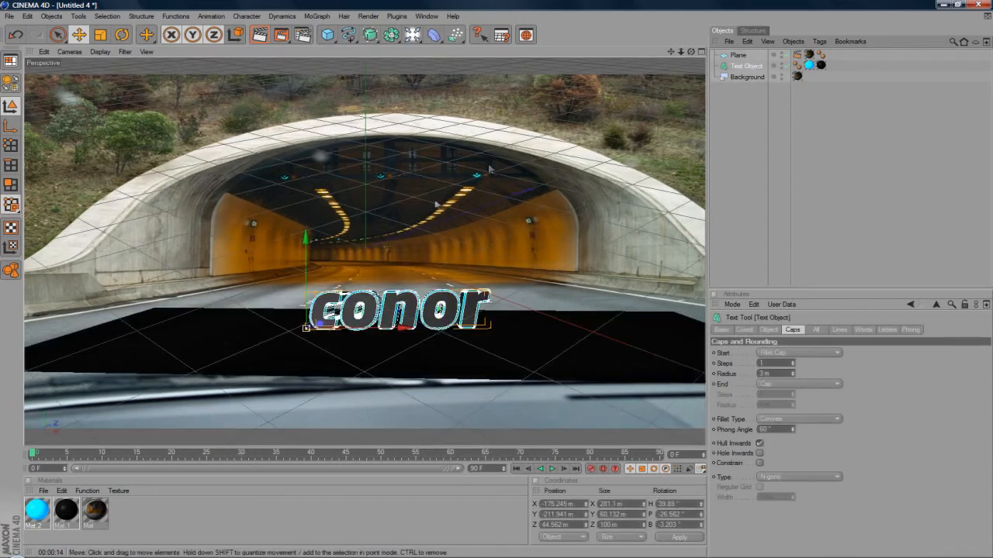
pyautogui.click(122, 35)
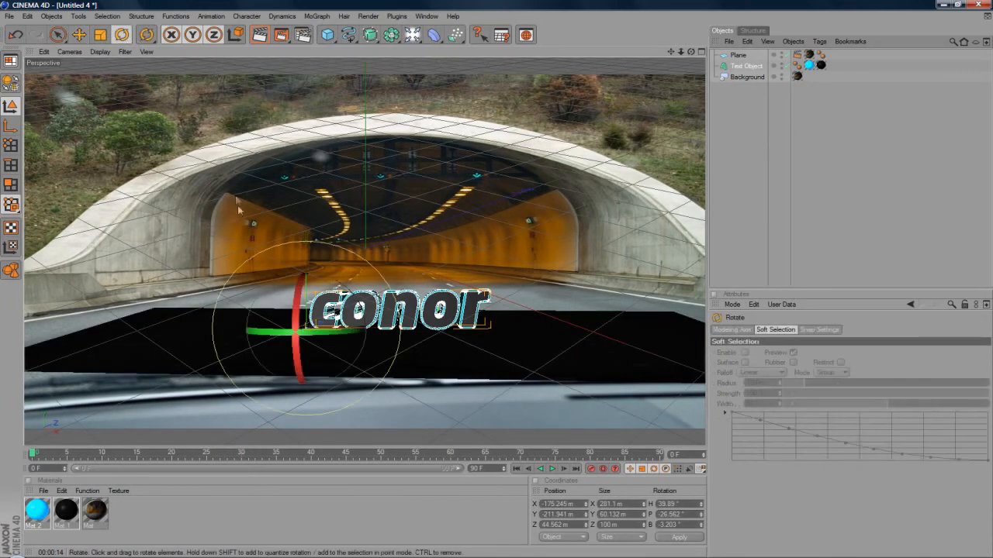
pyautogui.moveTo(334, 281); pyautogui.dragTo(336, 284)
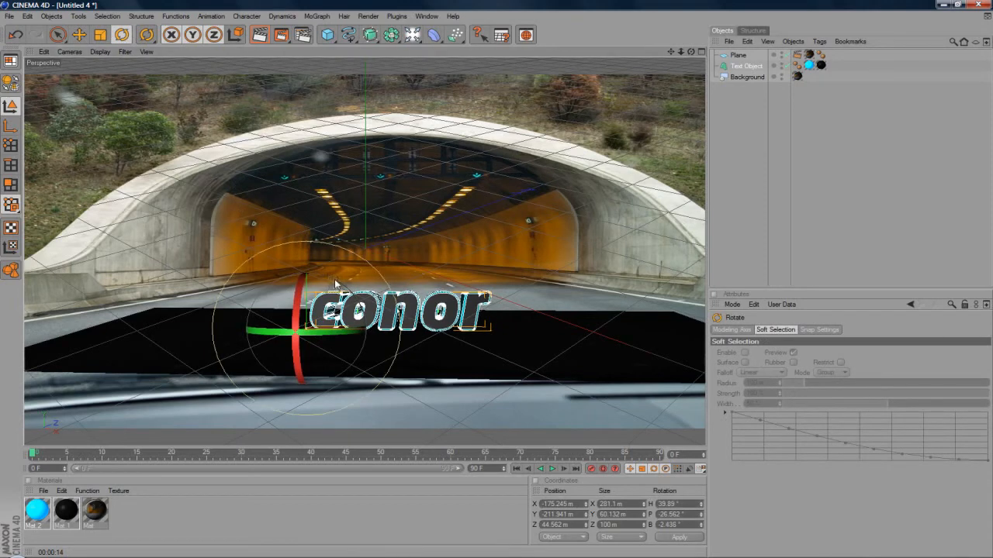
pyautogui.click(258, 36)
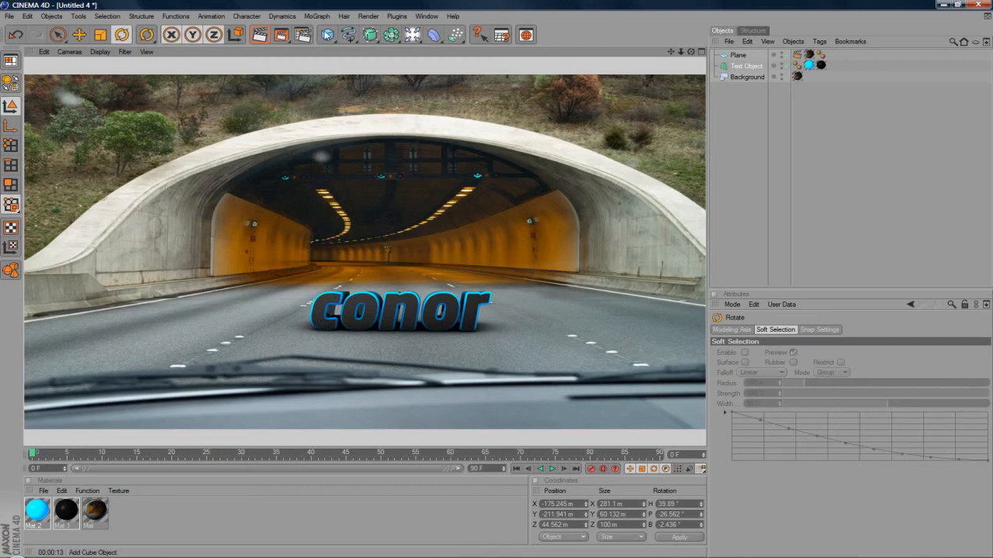
pyautogui.click(327, 34)
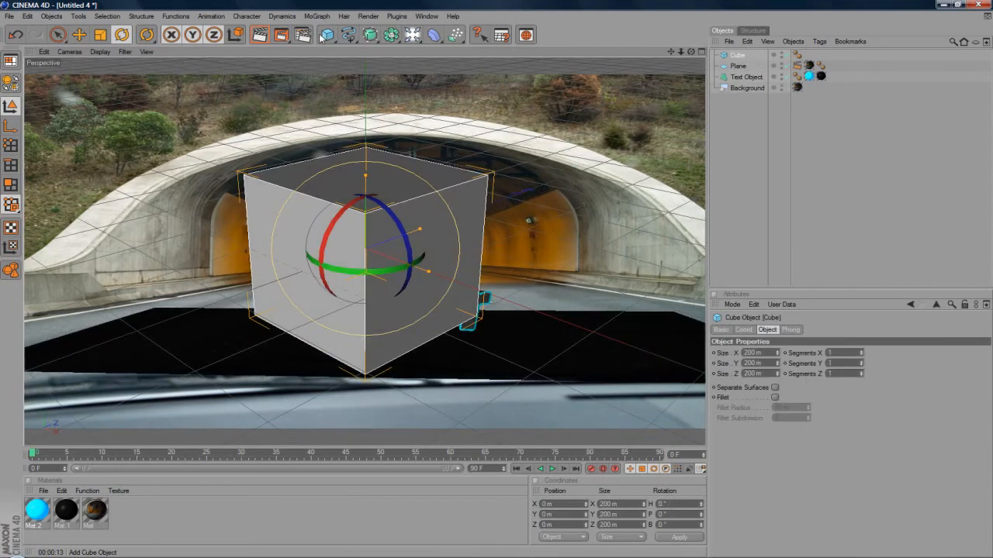
pyautogui.moveTo(383, 200); pyautogui.dragTo(400, 224)
pyautogui.press('Delete')
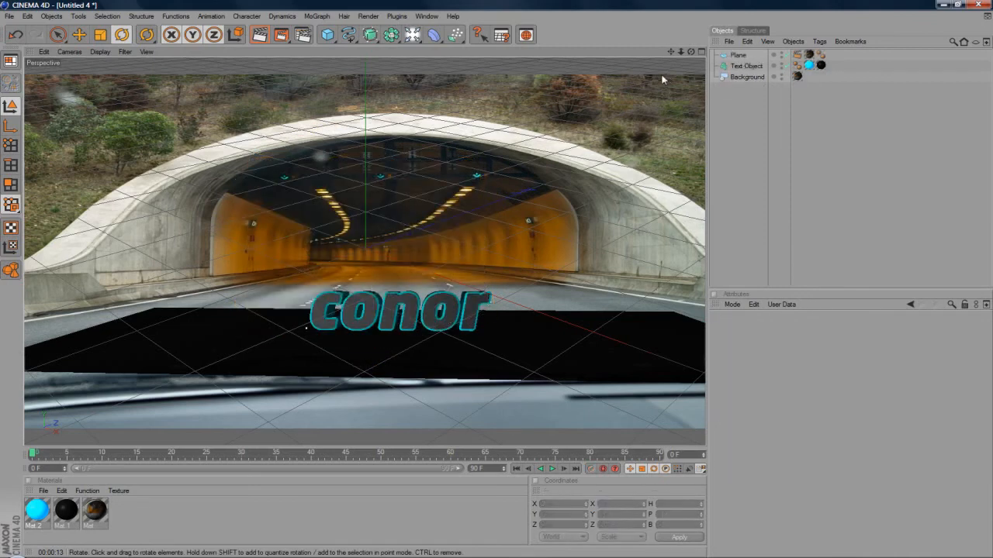
# Step: Review the output size, resolution and frame range in the render settings, and close them
pyautogui.click(368, 16)
pyautogui.click(391, 114)
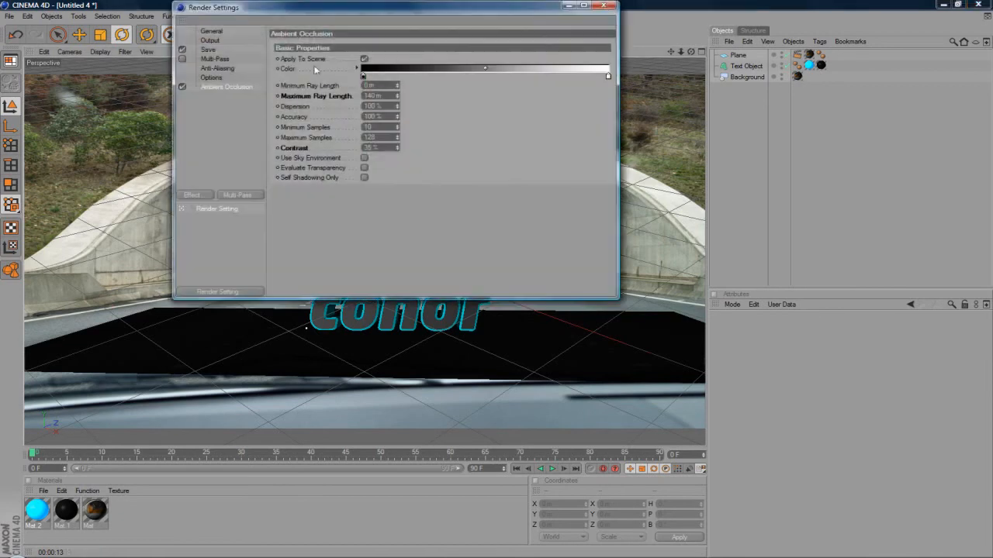
pyautogui.click(211, 40)
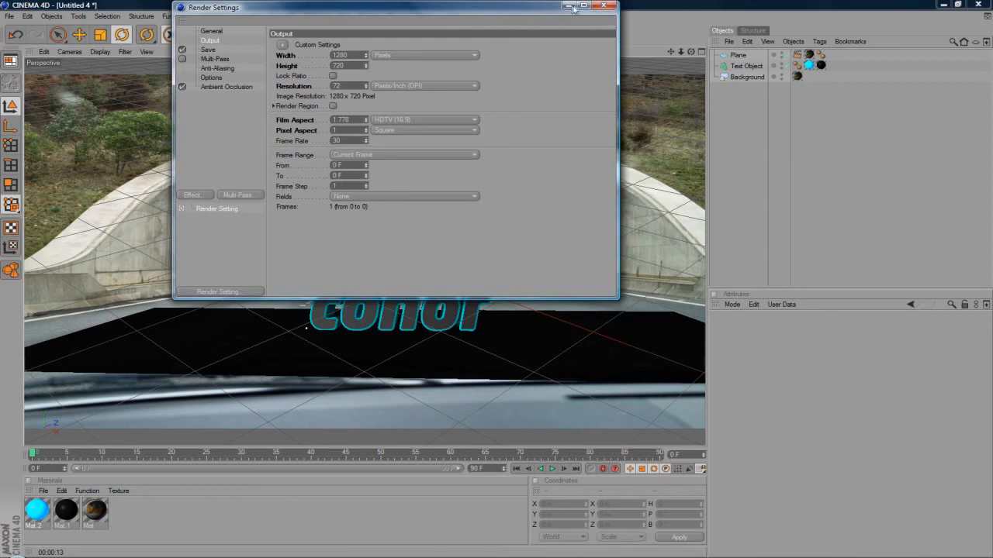
pyautogui.click(604, 7)
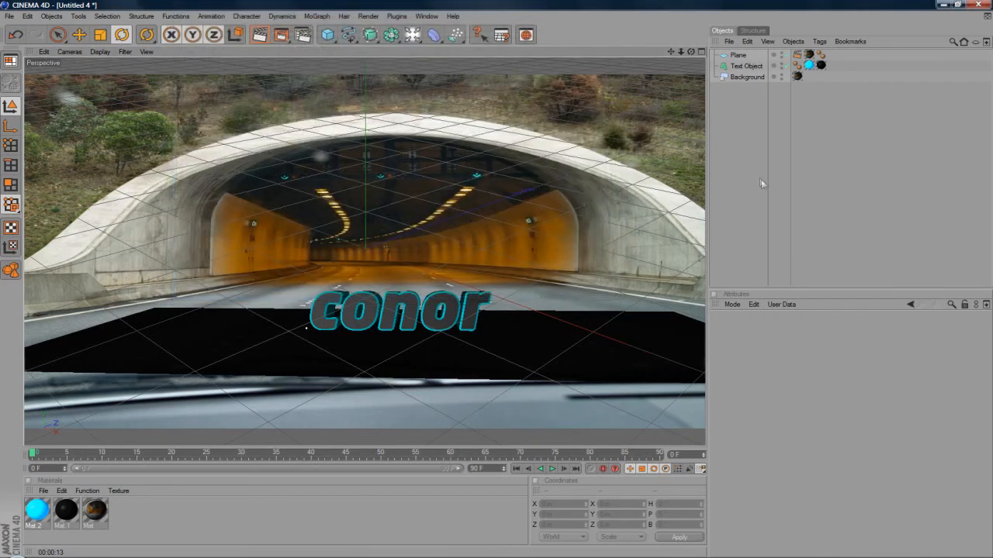